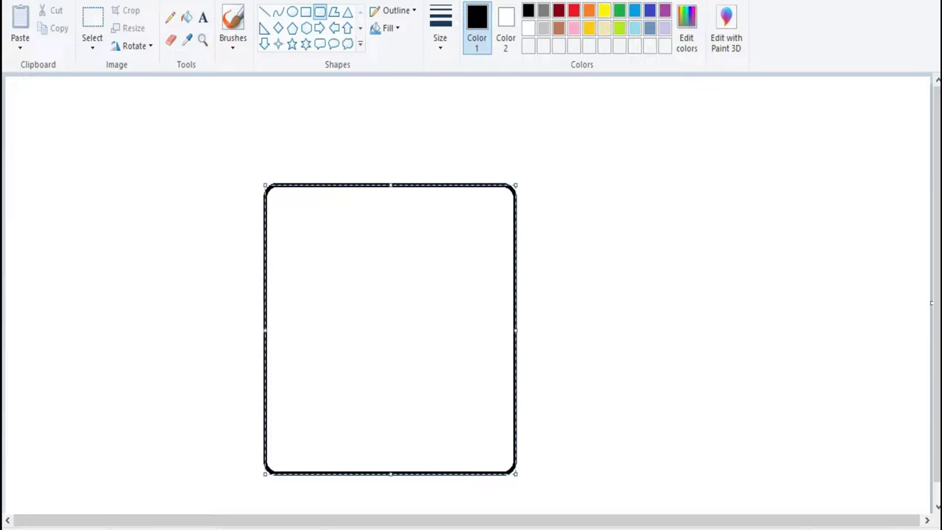
Step: Give the rounded rectangle the thickest outline and delete its lower-right corner
left_click(440, 30)
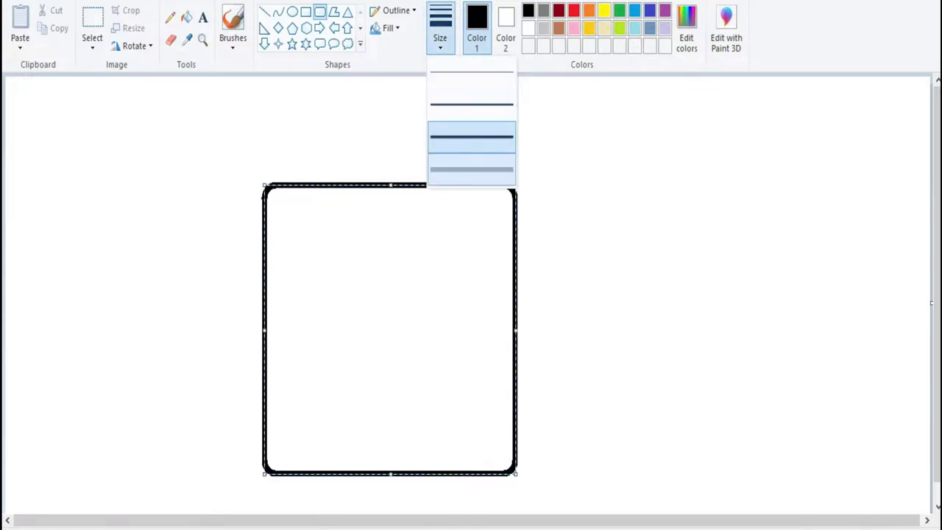
left_click(472, 168)
left_click(92, 30)
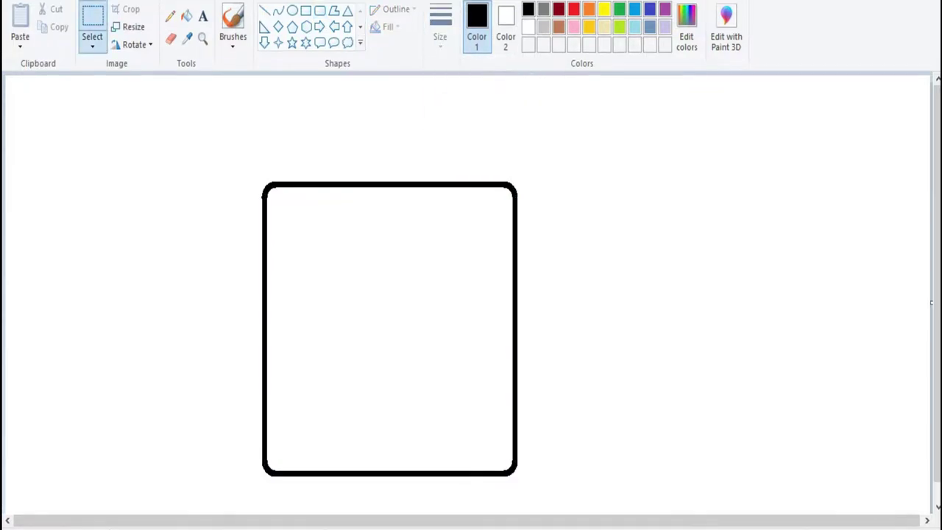
key("Delete")
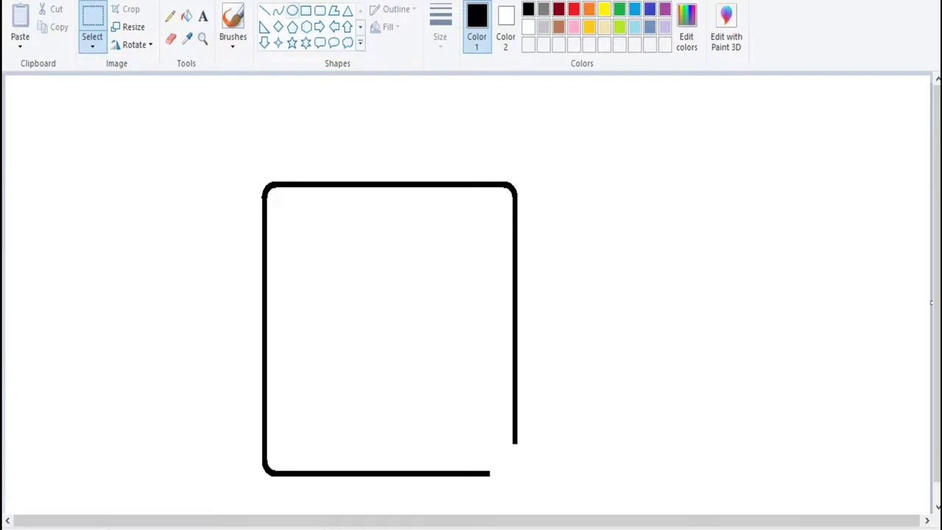
Step: Rebuild the body's lower-right corner from a black ellipse, covering the ellipse's excess inner outline with white lines
left_click(292, 11)
left_click_drag(462, 473, 516, 403)
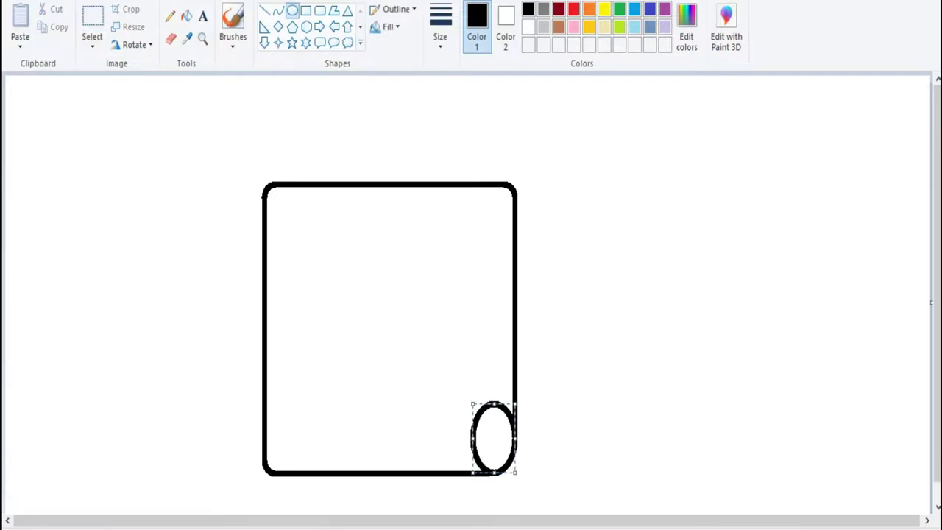
key("Return")
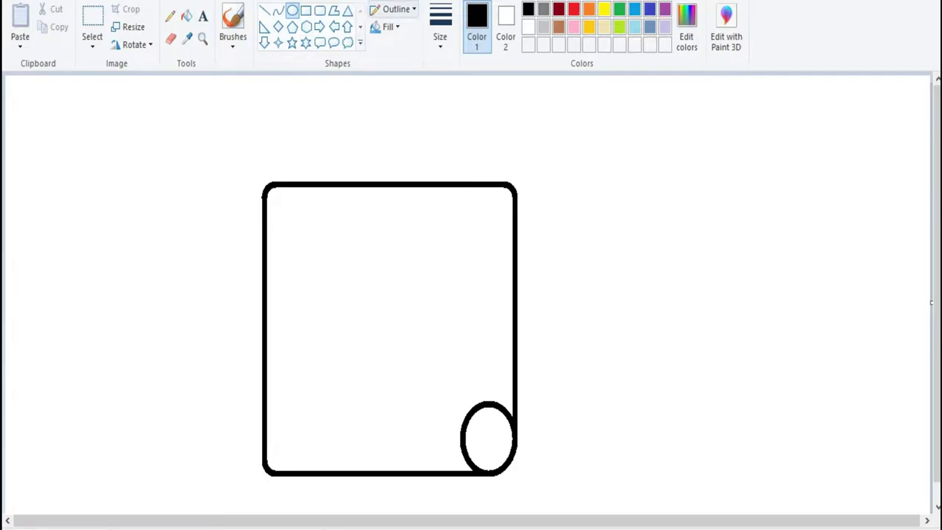
left_click(528, 26)
left_click(264, 11)
left_click_drag(515, 399, 508, 422)
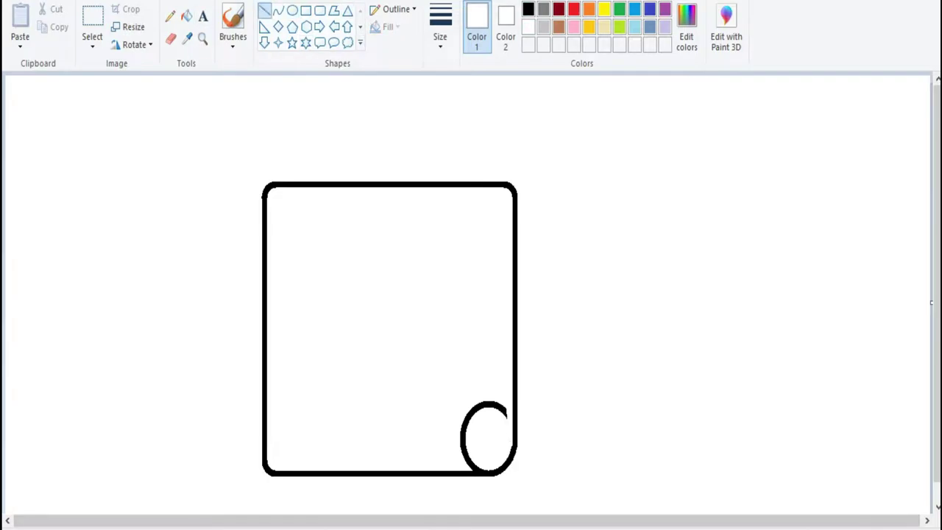
left_click_drag(452, 470, 494, 469)
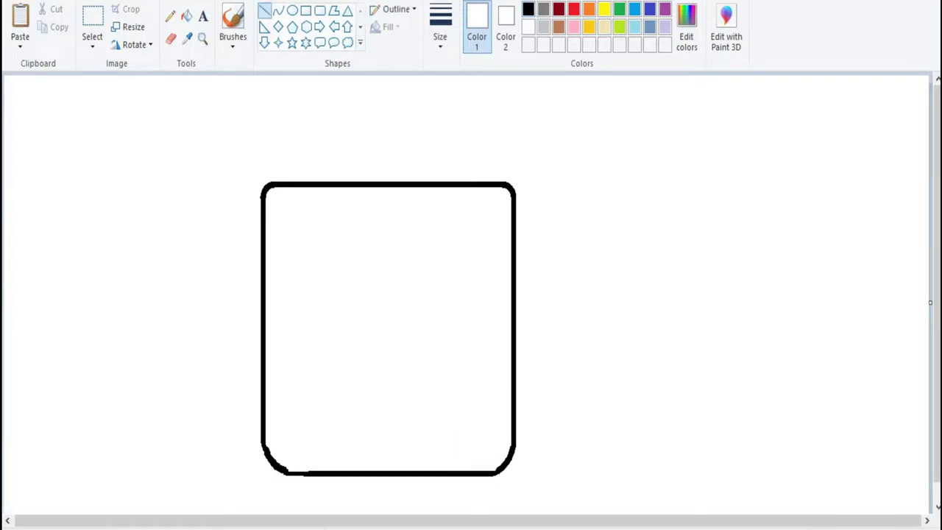
Step: Patch the body's bottom edge beside the lower-left corner with a short black line
left_click(528, 8)
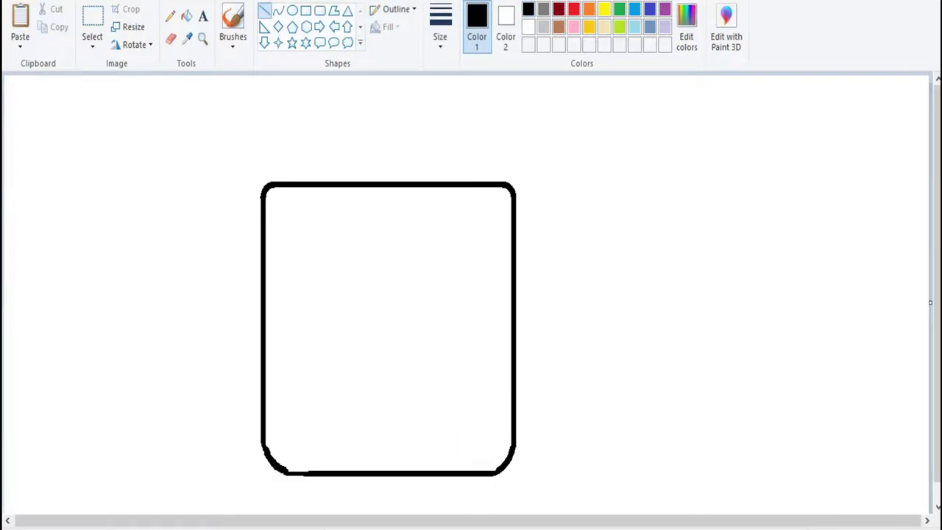
left_click_drag(287, 474, 314, 475)
key("Escape")
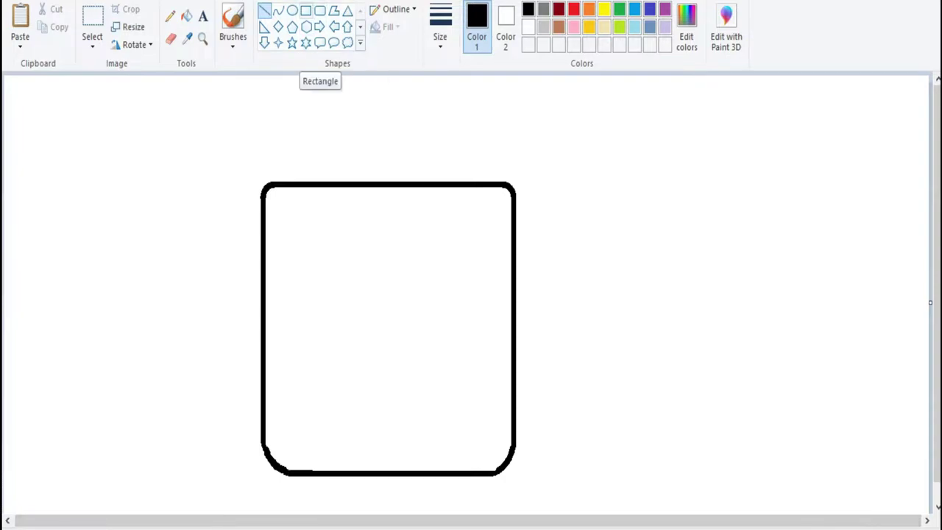
Step: Draw a tall black rectangle against the body's right edge as the handle opening and adjust its position and height
left_click(305, 10)
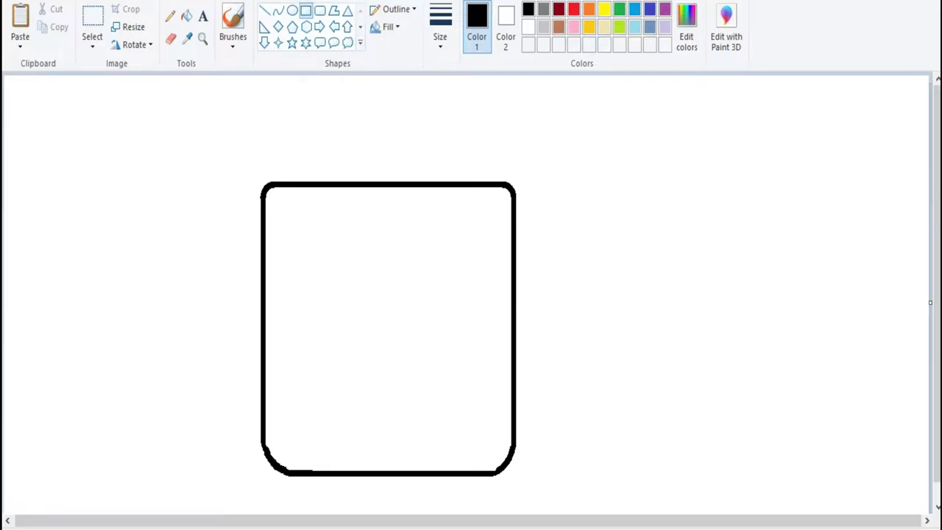
mouse_move(515, 299)
left_mouse_down()
mouse_move(573, 301)
mouse_move(582, 353)
mouse_move(548, 412)
left_mouse_up()
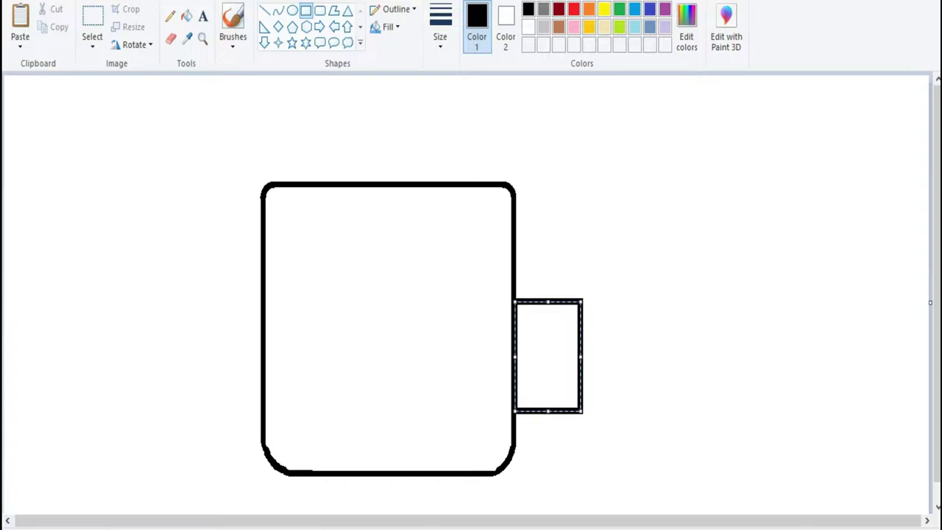
left_click_drag(548, 353, 550, 323)
left_click_drag(550, 380, 550, 403)
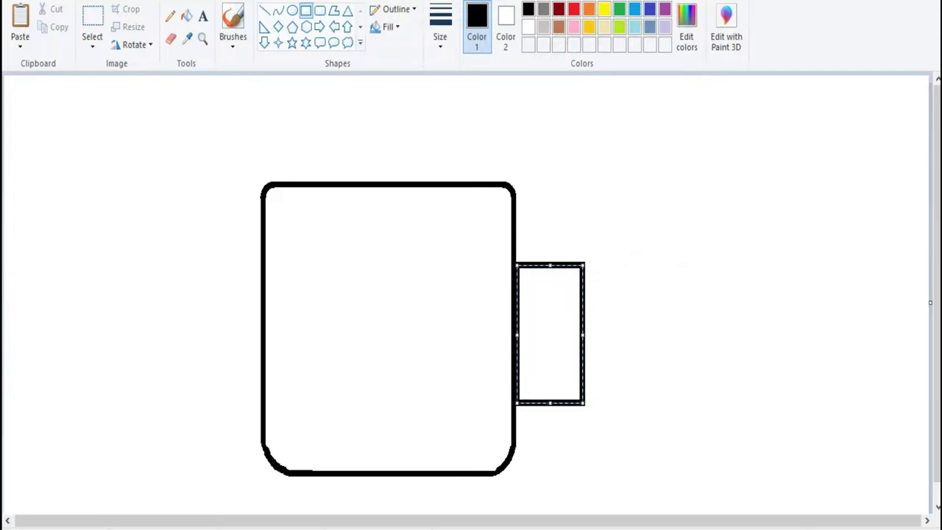
Step: Draw a larger rounded rectangle around the handle opening, narrow it and align it with the body's right edge
left_click(319, 10)
mouse_move(517, 231)
left_mouse_down()
mouse_move(615, 273)
mouse_move(623, 416)
left_mouse_up()
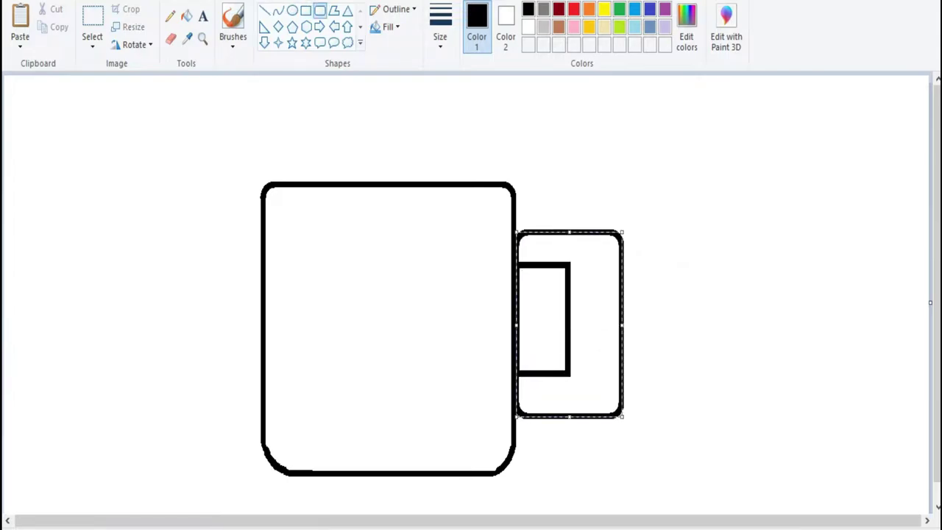
left_click_drag(622, 323, 602, 324)
left_click_drag(516, 324, 514, 324)
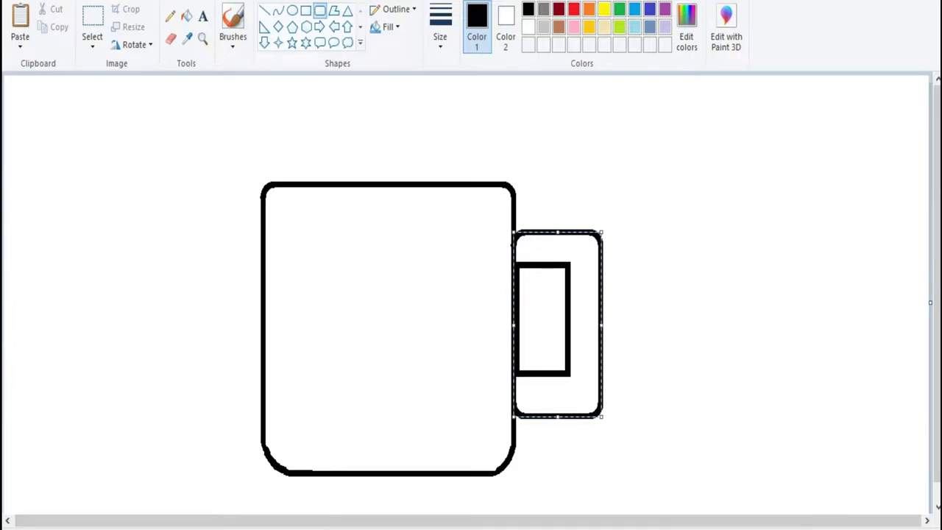
key("Escape")
Step: Erase the rounded joint where the handle's top meets the body and bridge the gap with a straight black line
left_click(202, 38)
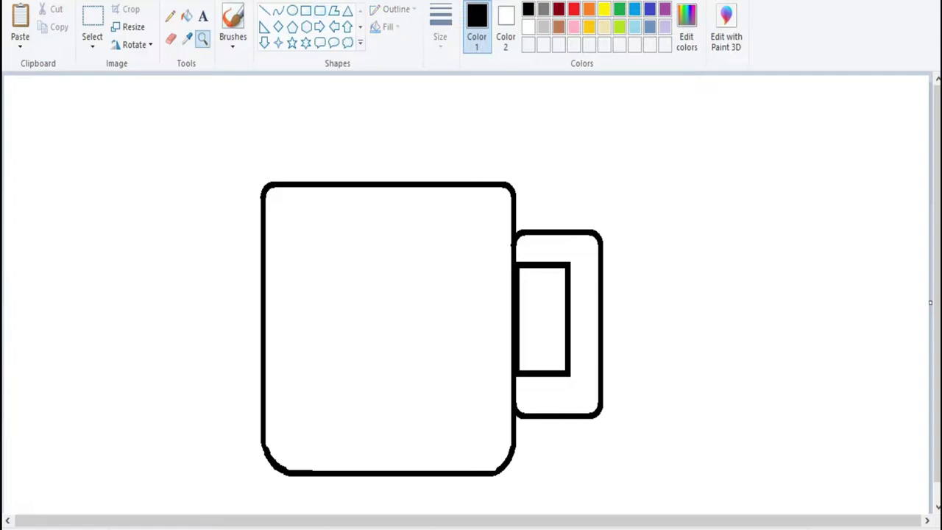
left_click(548, 243)
left_click(170, 38)
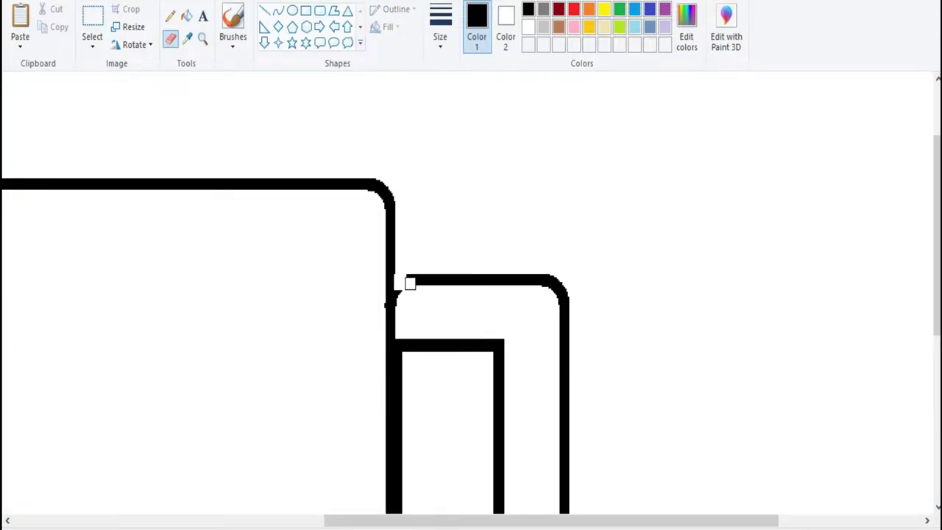
mouse_move(400, 271)
left_mouse_down()
mouse_move(401, 305)
mouse_move(414, 279)
left_mouse_up()
left_click(264, 11)
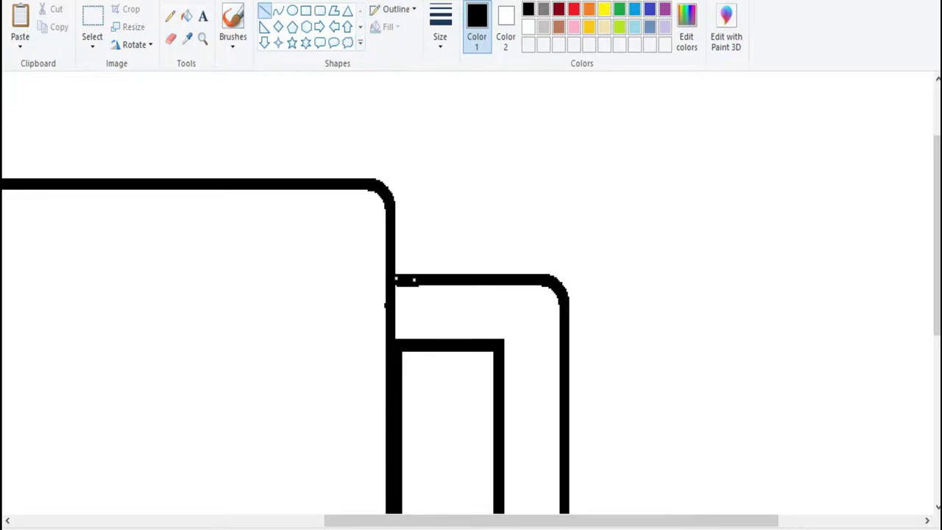
Step: Erase the rounded joint where the handle's bottom meets the body and bridge the gap with a straight black line
scroll(471, 294, "down", 5)
left_click(170, 38)
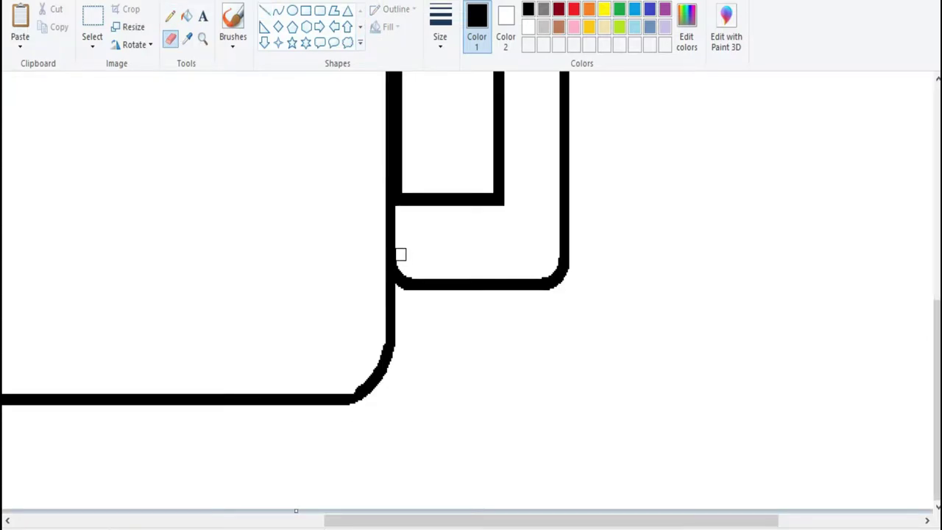
left_click_drag(403, 281, 417, 282)
left_click(264, 10)
left_click(414, 280)
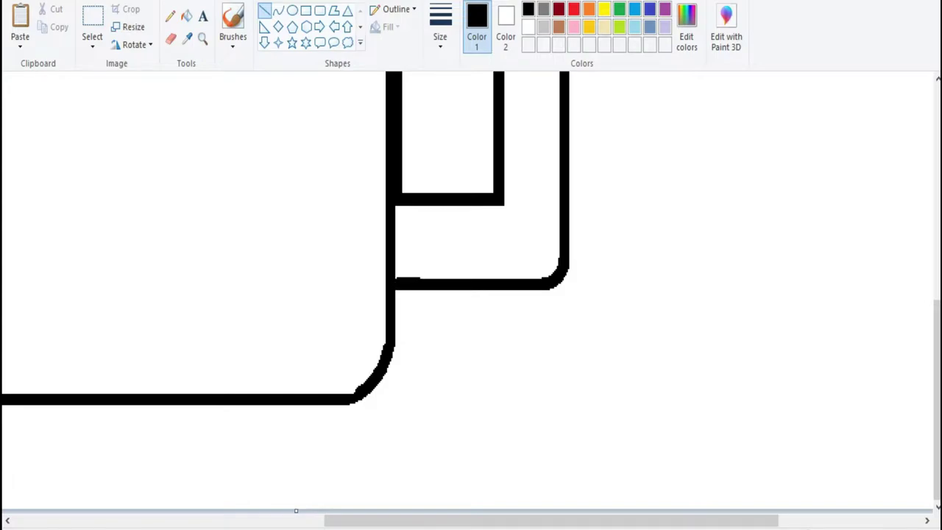
left_click(203, 39)
right_click(331, 397)
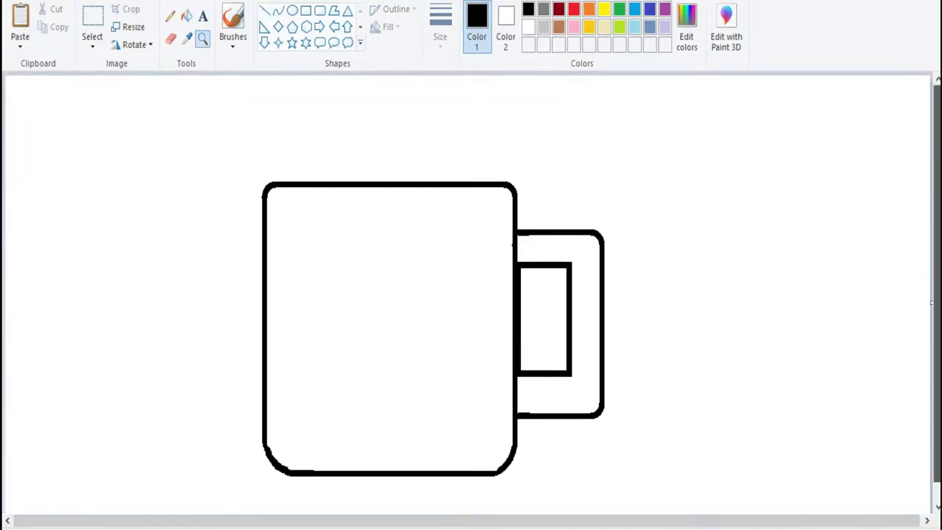
Step: Mix a custom pink slightly lighter than the palette's rose and fill the mug's body and handle with it
left_click(186, 16)
left_click(573, 26)
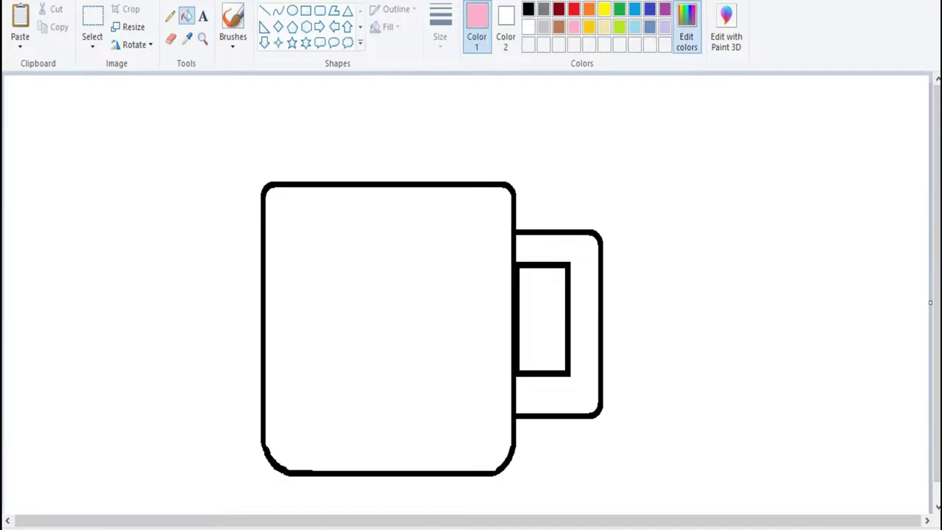
left_click(686, 37)
left_click_drag(621, 171, 620, 166)
left_click(345, 369)
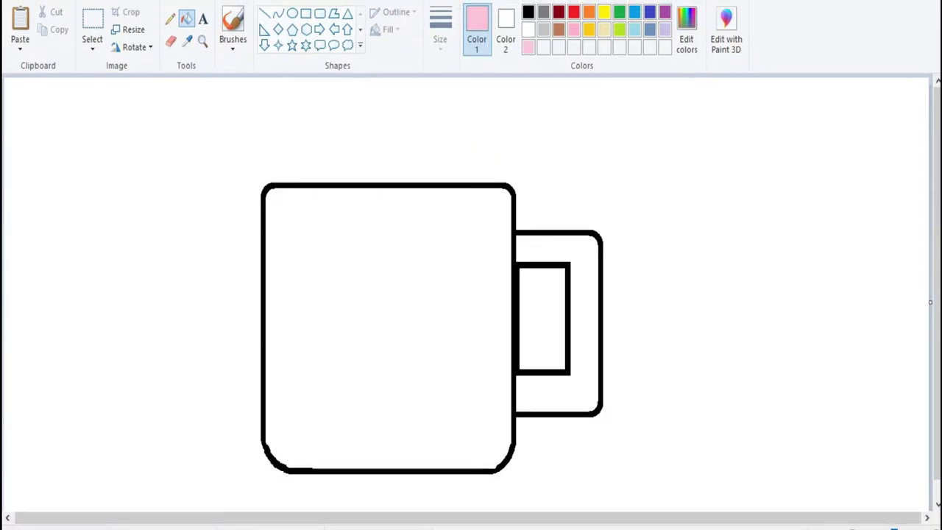
left_click(388, 327)
left_click(588, 324)
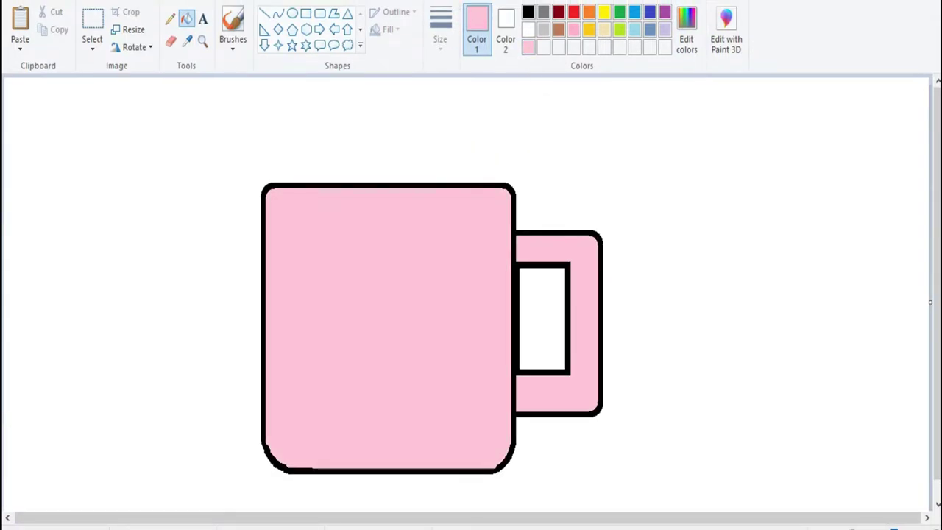
Step: Draw a curved rose line down the body's right side and fill the strip beyond it with rose as shading
left_click(278, 12)
left_click_drag(481, 472, 496, 190)
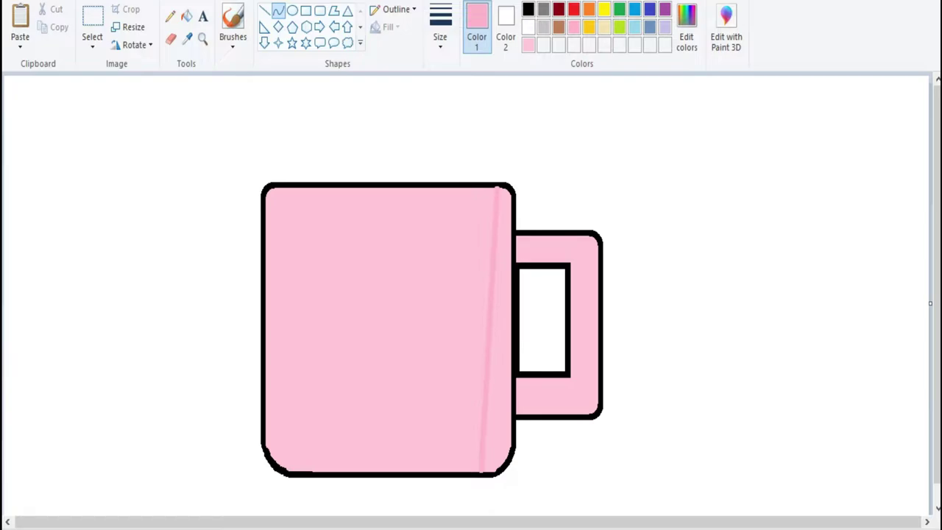
left_click_drag(488, 353, 501, 412)
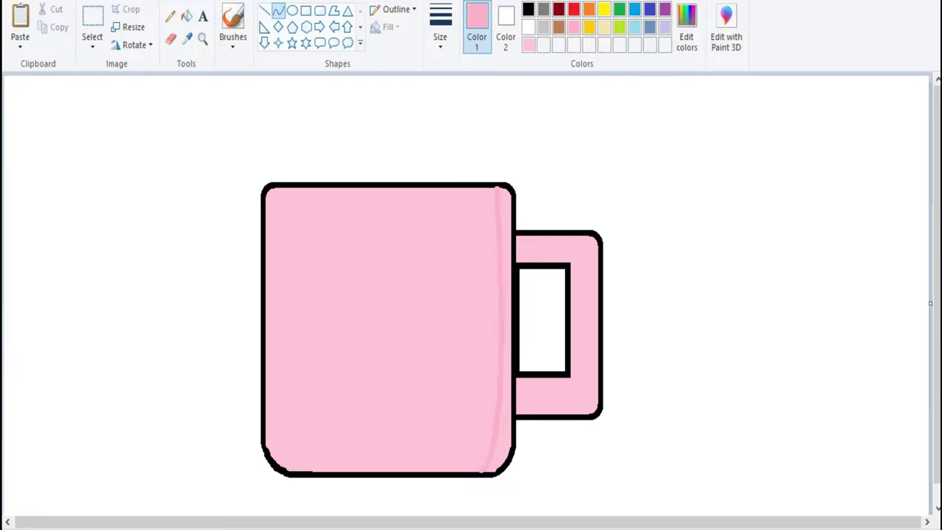
left_click(187, 16)
left_click(505, 332)
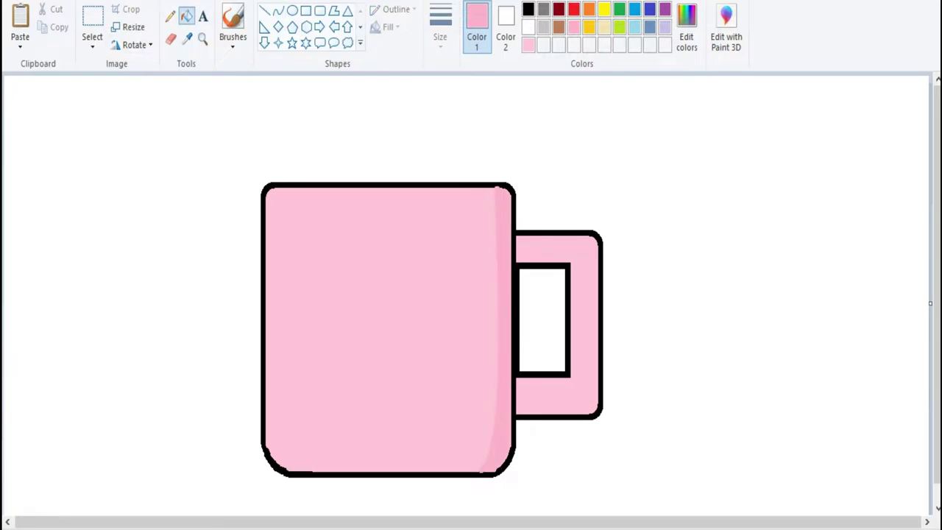
Step: Mix a pale pink custom colour with red 255, green 215 and blue 228
left_click(264, 11)
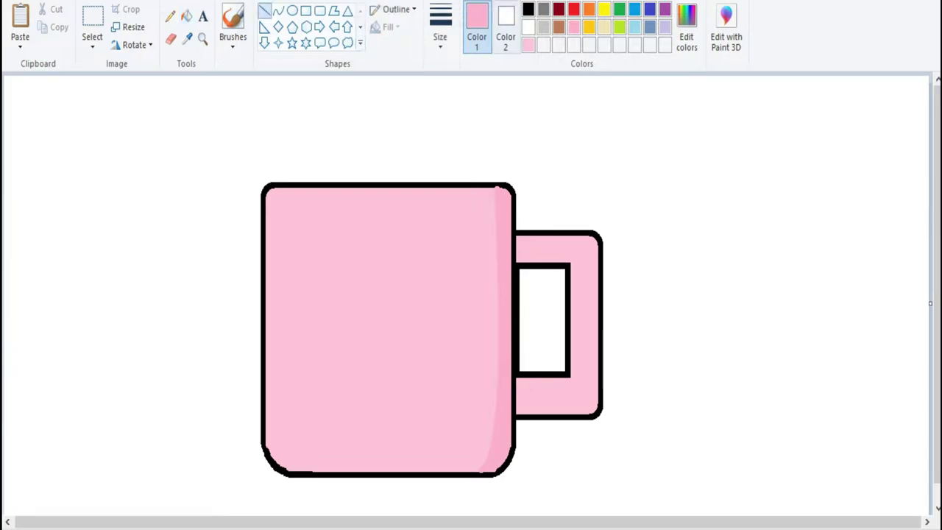
left_click(686, 30)
left_click(612, 160)
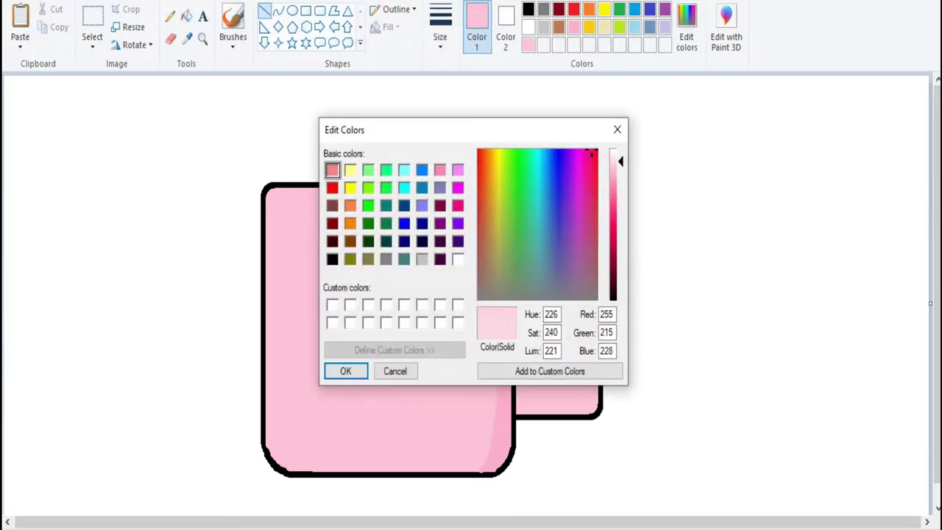
left_click(345, 371)
Step: Outline a highlight strip along the body's left edge with a pale pink curve and line, and fill it pale pink
left_click(278, 11)
left_click_drag(280, 427, 292, 468)
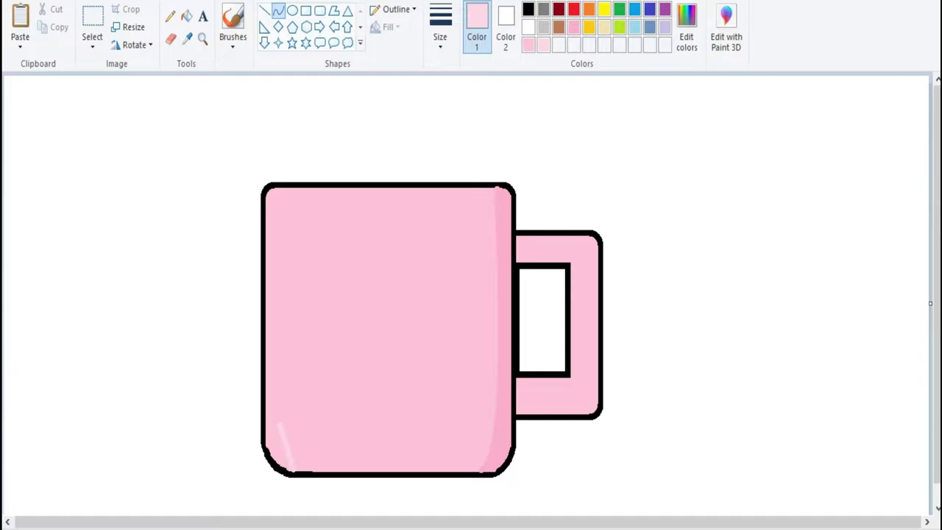
left_click(286, 449)
left_click(274, 443)
left_click(264, 11)
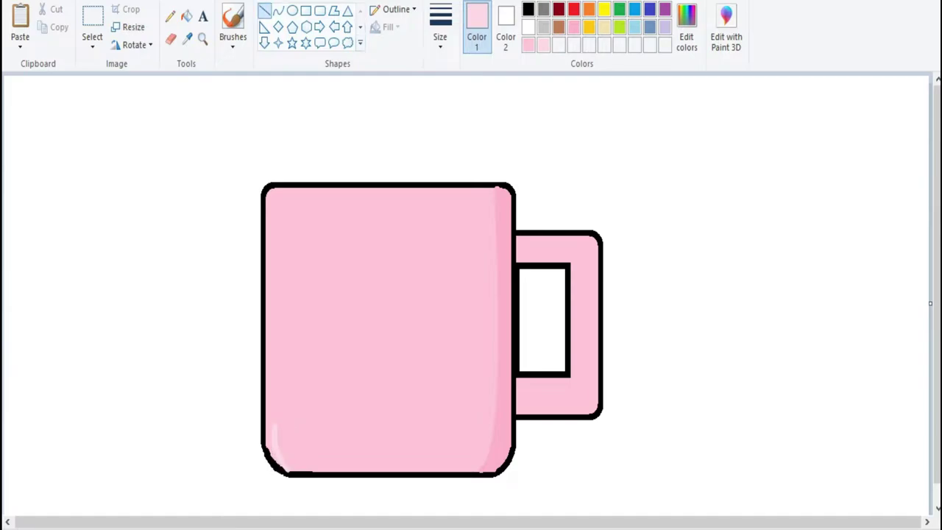
left_click_drag(277, 424, 272, 185)
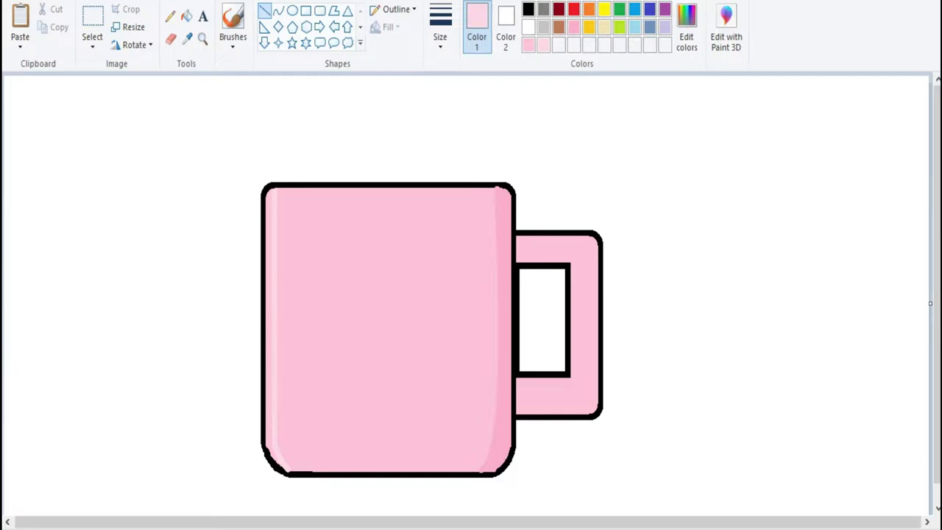
left_click(186, 17)
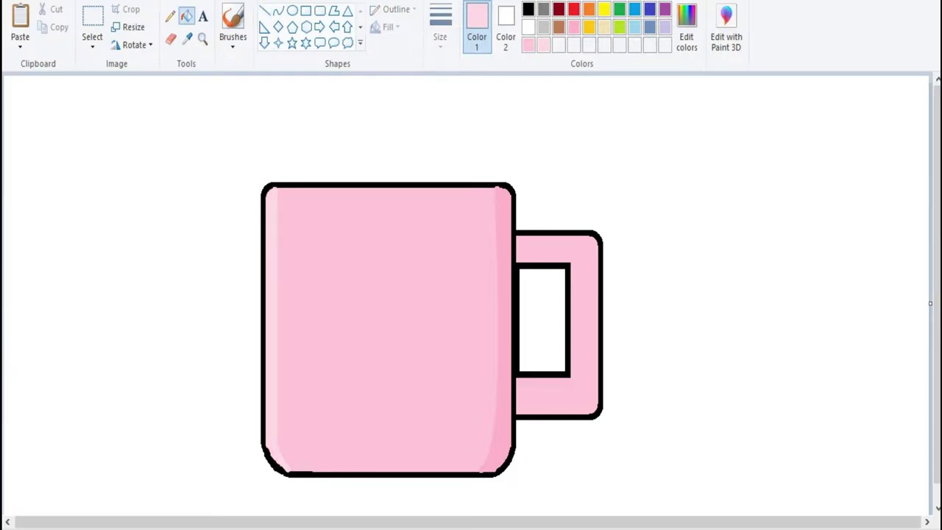
Step: Draw a black upright oval outline on the body's upper left area as an eye and shift it down and left
left_click(293, 10)
left_click(527, 9)
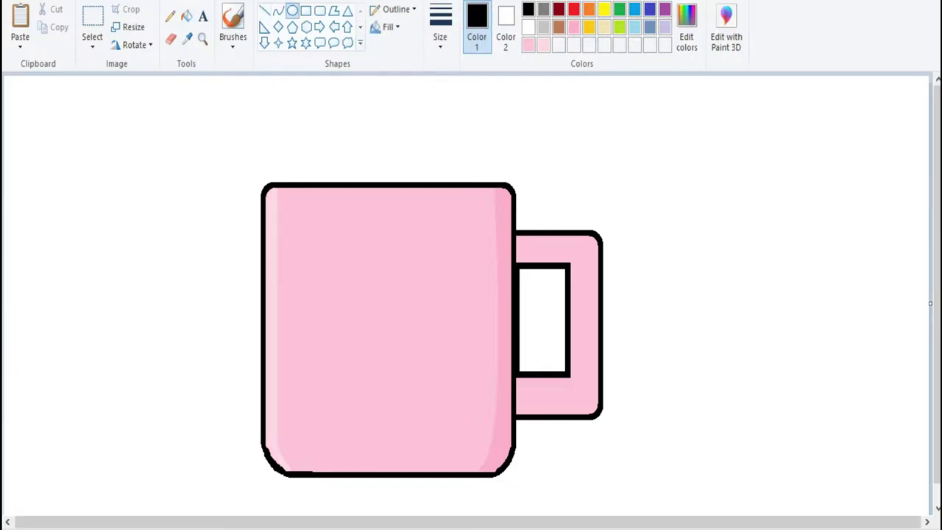
mouse_move(329, 299)
left_mouse_down()
mouse_move(358, 273)
mouse_move(372, 229)
mouse_move(386, 231)
left_mouse_up()
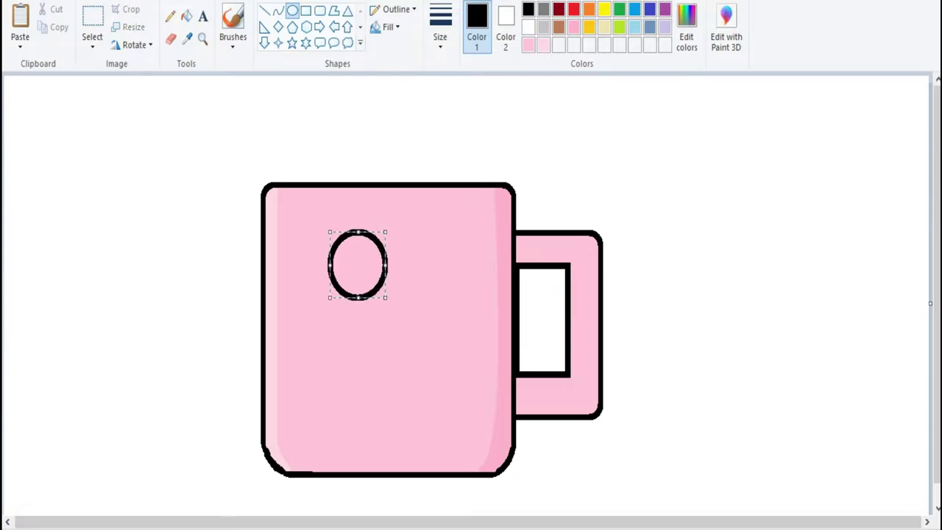
mouse_move(329, 265)
left_mouse_down()
mouse_move(313, 265)
mouse_move(331, 265)
mouse_move(330, 282)
left_mouse_up()
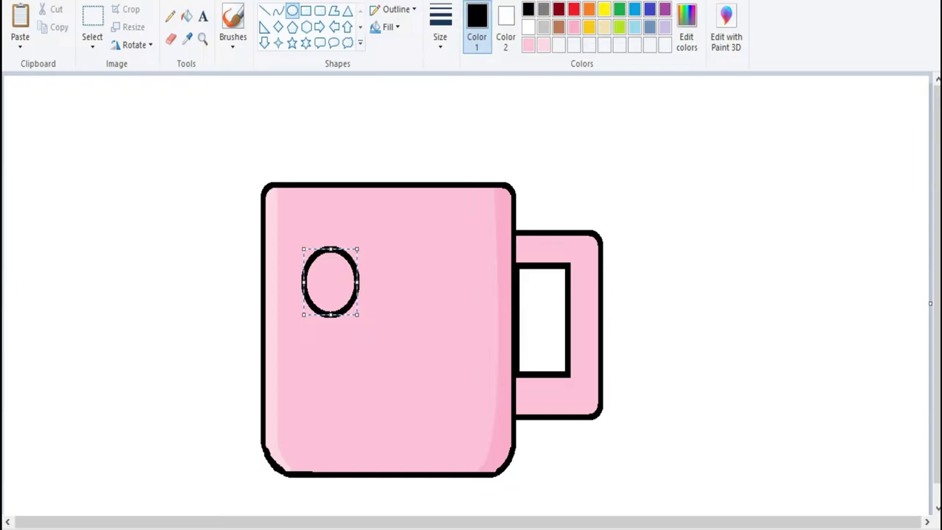
Step: Fill the eye oval black and add a large and a smaller white-filled oval inside it as reflections
left_click(186, 16)
left_click(330, 282)
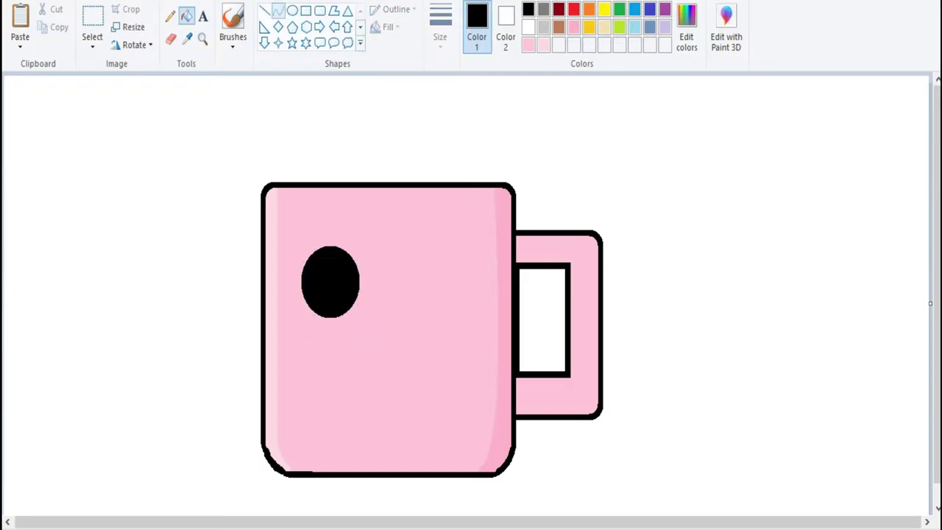
left_click(278, 10)
left_click(292, 10)
left_click(528, 26)
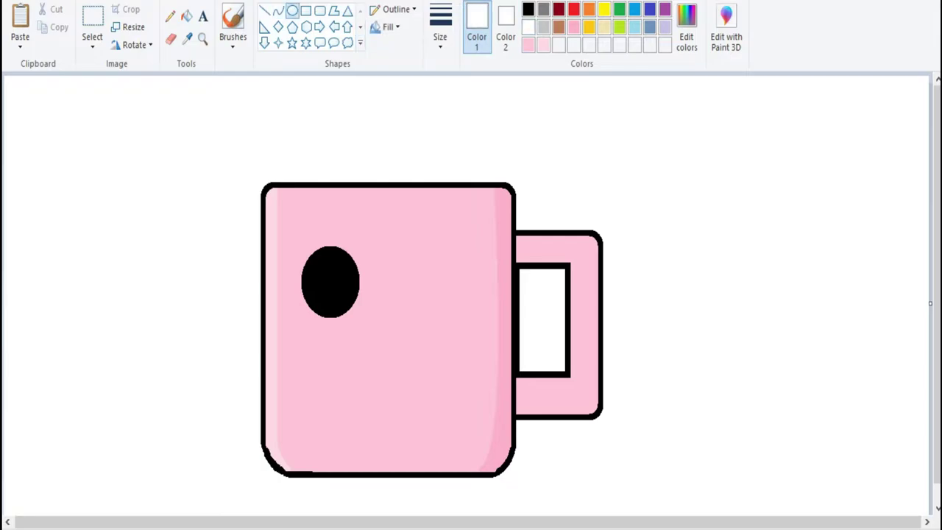
left_click_drag(312, 294, 345, 253)
left_click(440, 29)
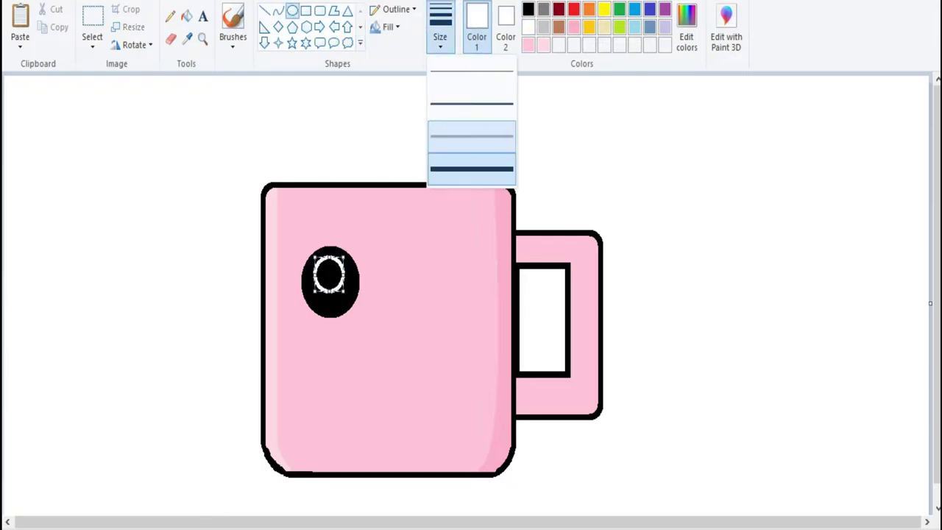
left_click(472, 118)
mouse_move(335, 291)
left_mouse_down()
mouse_move(355, 312)
mouse_move(352, 285)
mouse_move(350, 294)
left_mouse_up()
left_click(187, 16)
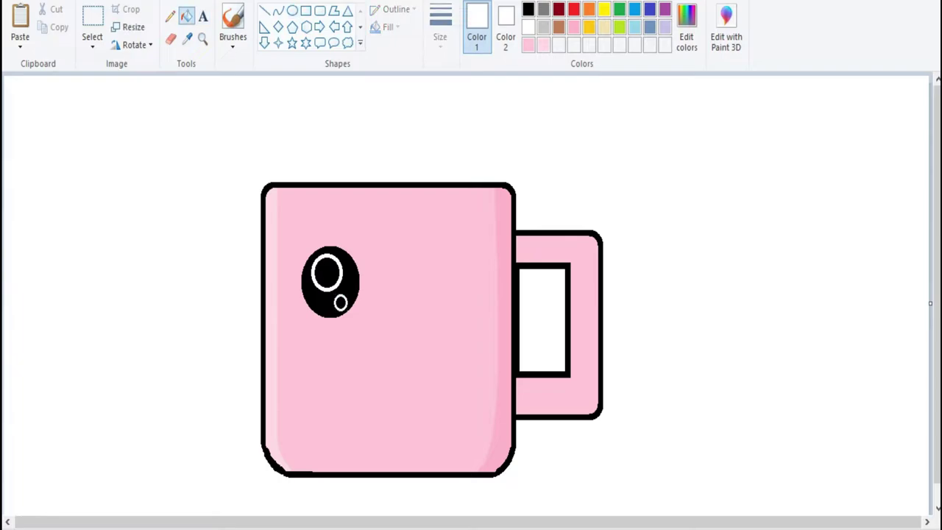
left_click(327, 274)
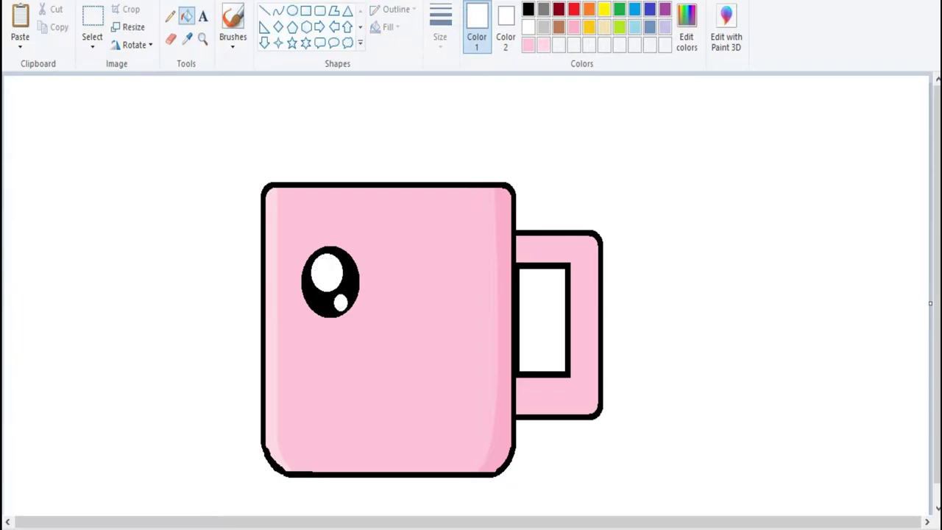
Step: Copy the finished eye and place the duplicate on the right half of the mug's body, level with the first
left_click(92, 29)
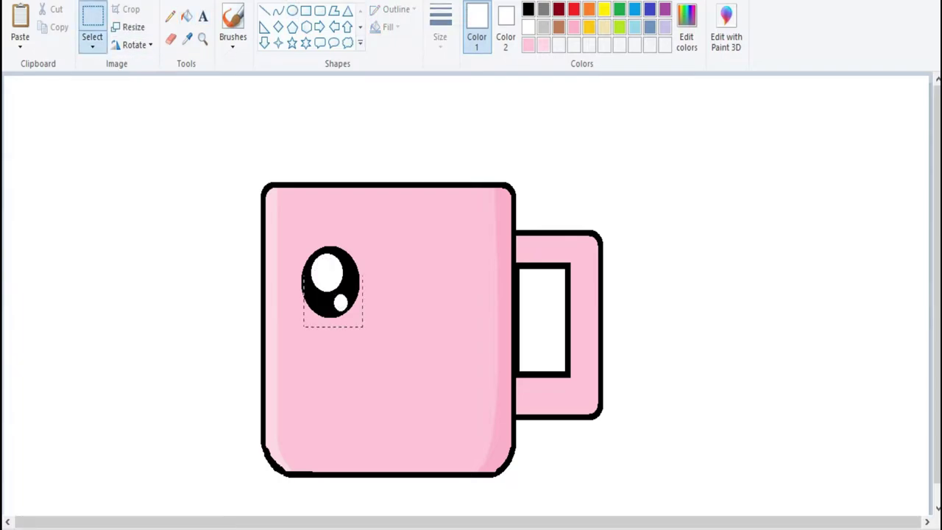
left_click_drag(363, 327, 348, 331)
left_click_drag(362, 250, 365, 242)
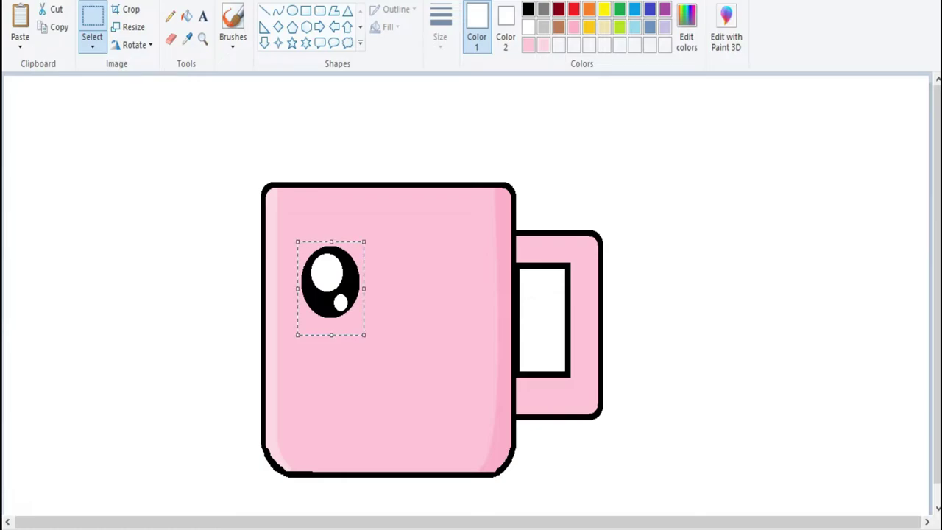
key("ctrl+c")
key("ctrl+v")
left_click_drag(37, 122, 433, 278)
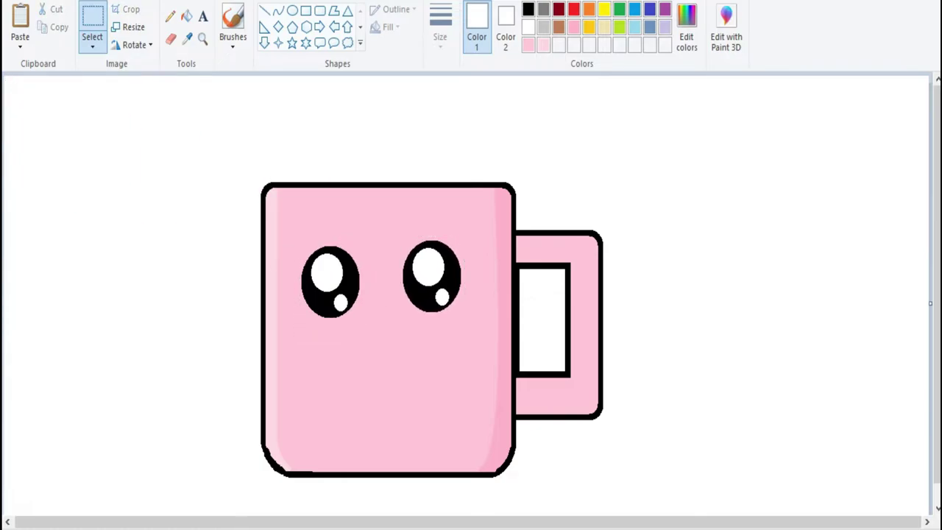
Step: Draw a thin black upward-curving smile centred below the eyes
left_click(278, 11)
left_click(528, 9)
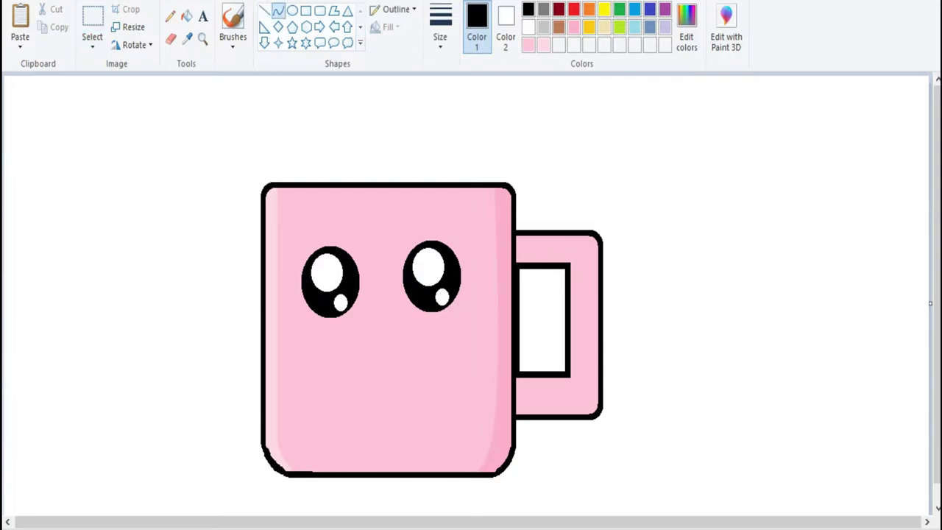
mouse_move(351, 402)
left_mouse_down()
mouse_move(422, 401)
mouse_move(365, 423)
mouse_move(408, 423)
mouse_move(386, 405)
left_mouse_up()
left_click(699, 295)
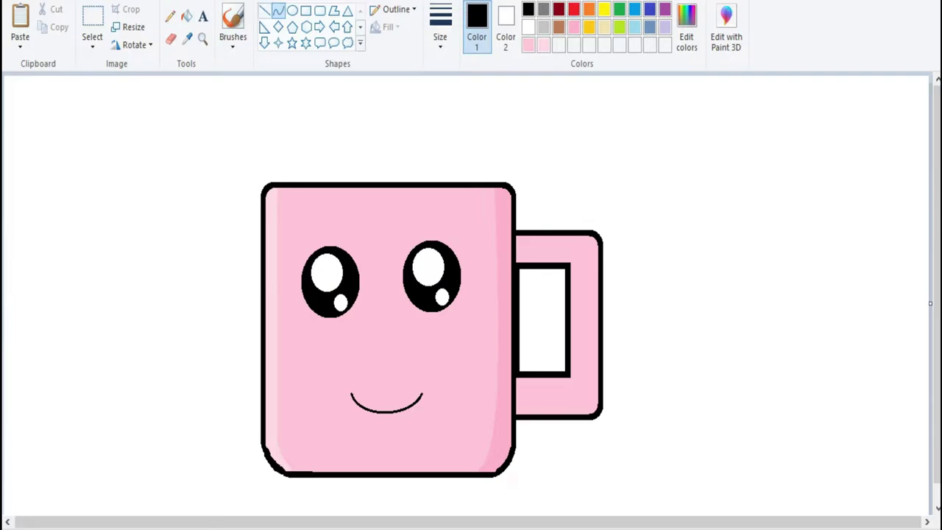
Step: Spray a red blush spot on the cheek below the right eye with the Airbrush at the thickest size
left_click(233, 44)
left_click(316, 70)
left_click(573, 9)
left_click(202, 39)
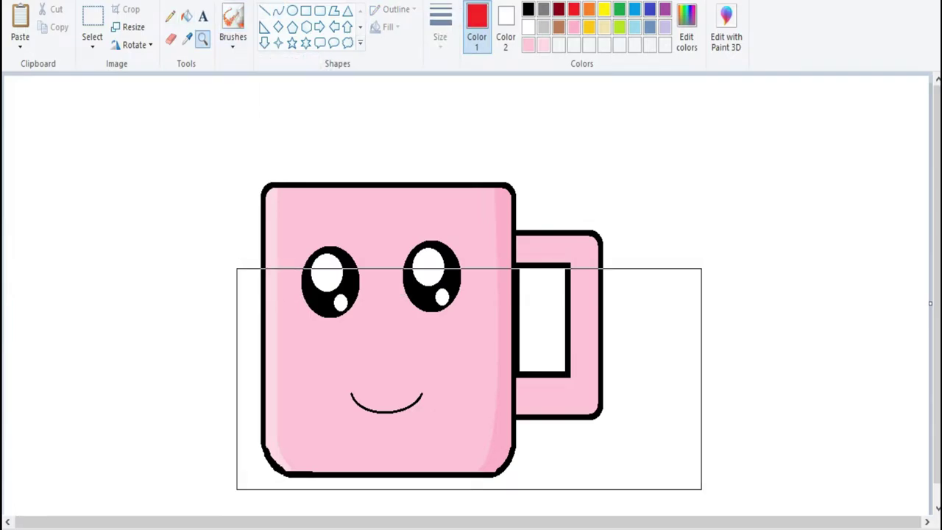
left_click(469, 378)
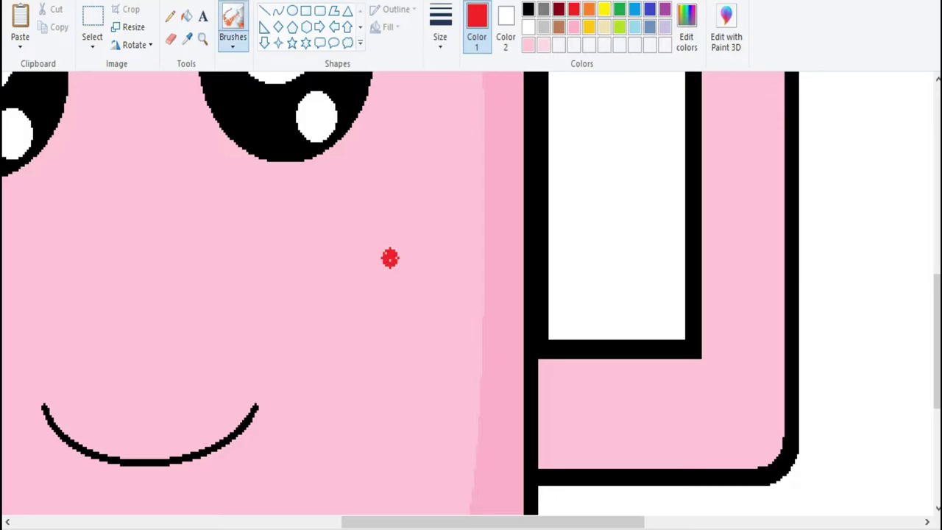
left_click(440, 29)
left_click(471, 170)
left_click_drag(376, 269, 375, 264)
Step: Build up the red blush spot below the right eye with denser spray using thinner brush sizes
left_click(440, 29)
left_click(471, 136)
left_click(440, 29)
left_click(471, 103)
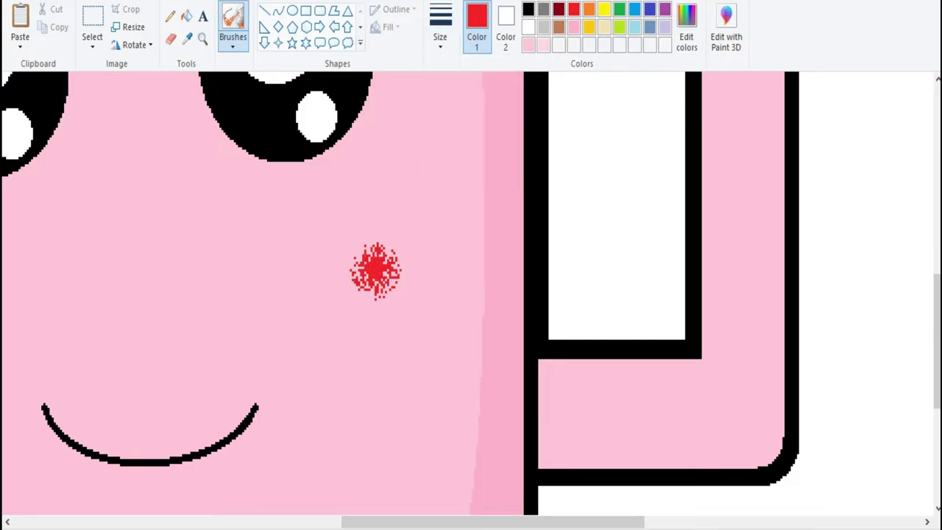
left_click(440, 30)
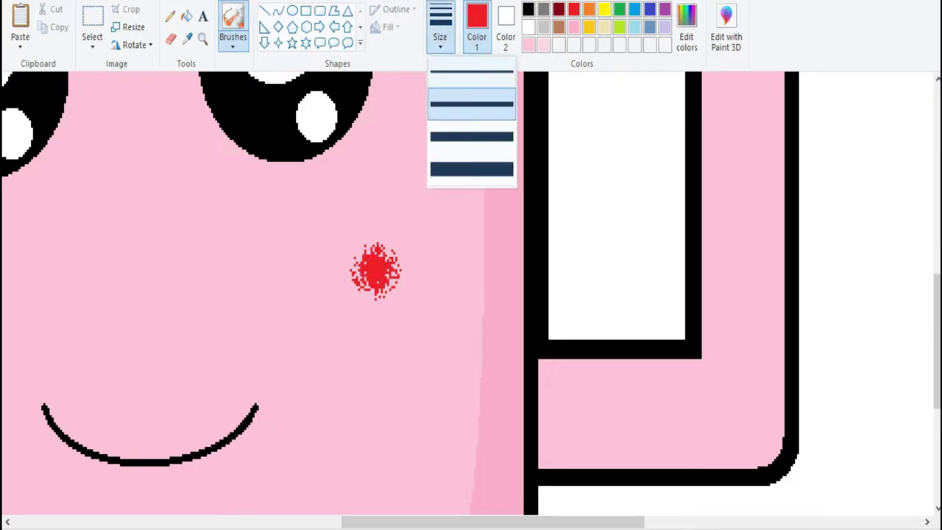
left_click(470, 81)
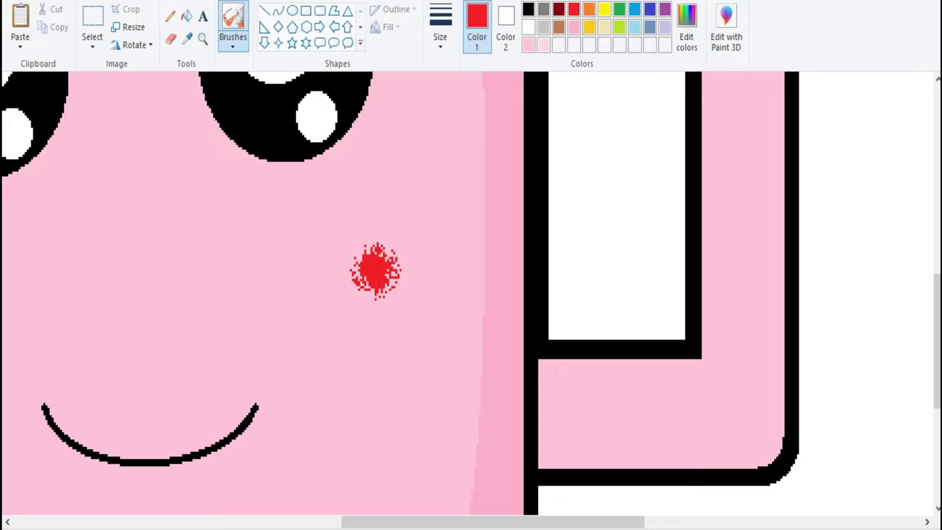
left_click(440, 29)
left_click(471, 81)
left_click_drag(375, 269, 375, 269)
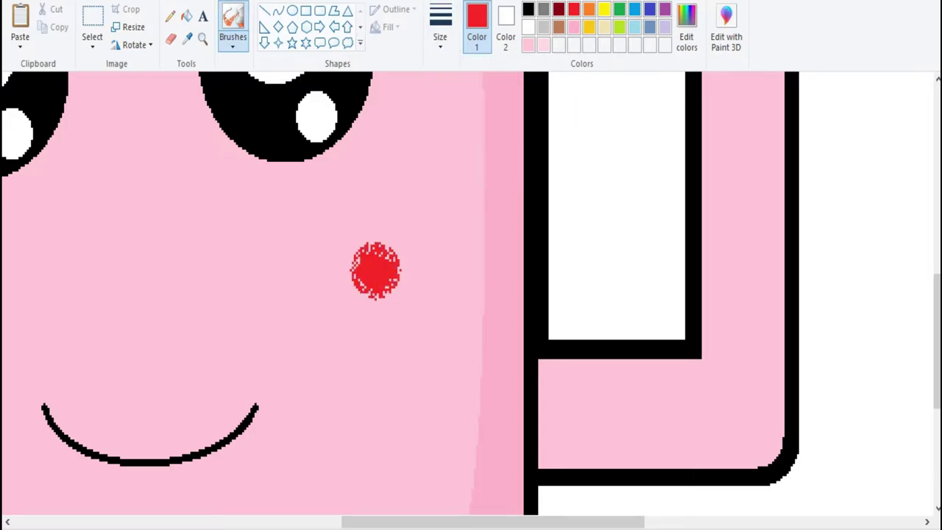
Step: Copy the red blush spot and place the duplicate on the cheek below the left eye
left_click(92, 36)
mouse_move(342, 322)
left_mouse_down()
mouse_move(393, 295)
mouse_move(414, 228)
left_mouse_up()
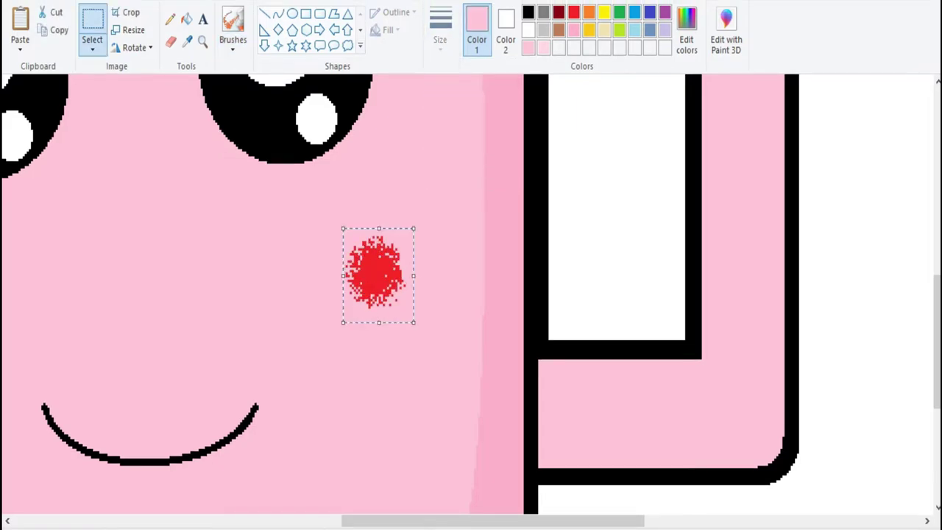
key("ctrl+c")
key("ctrl+v")
scroll(471, 295, "left", 6)
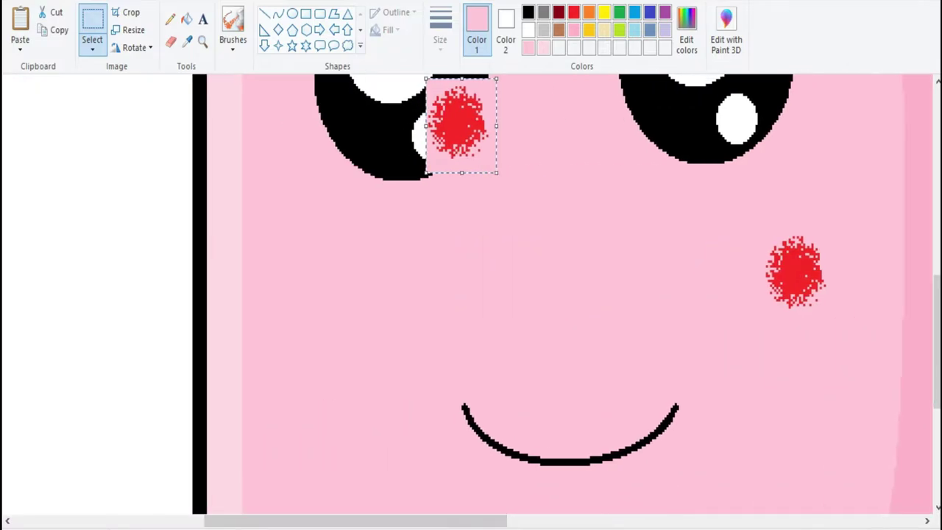
left_click_drag(462, 125, 349, 288)
key("Escape")
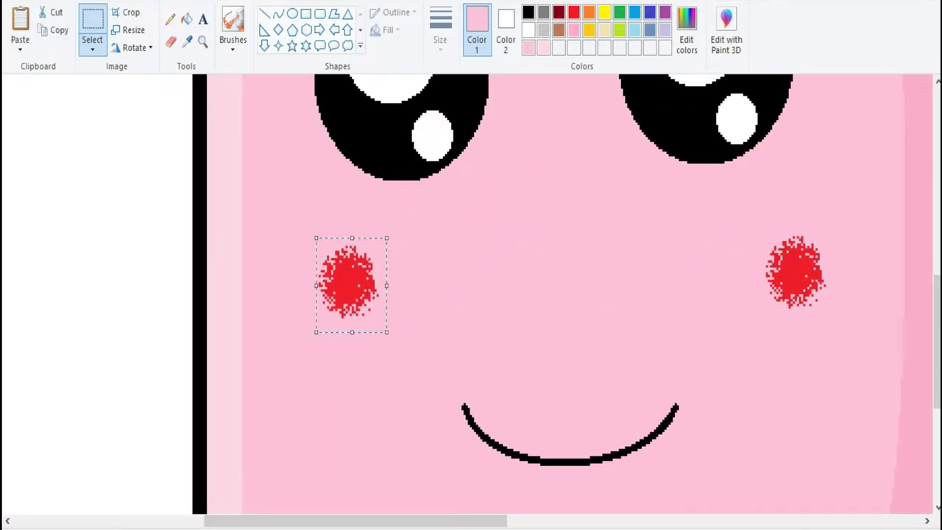
Step: Draw a large and a smaller heart side by side above the mug's right half with thick black outlines
scroll(471, 294, "down", 1)
scroll(471, 294, "down", 1)
left_click(528, 12)
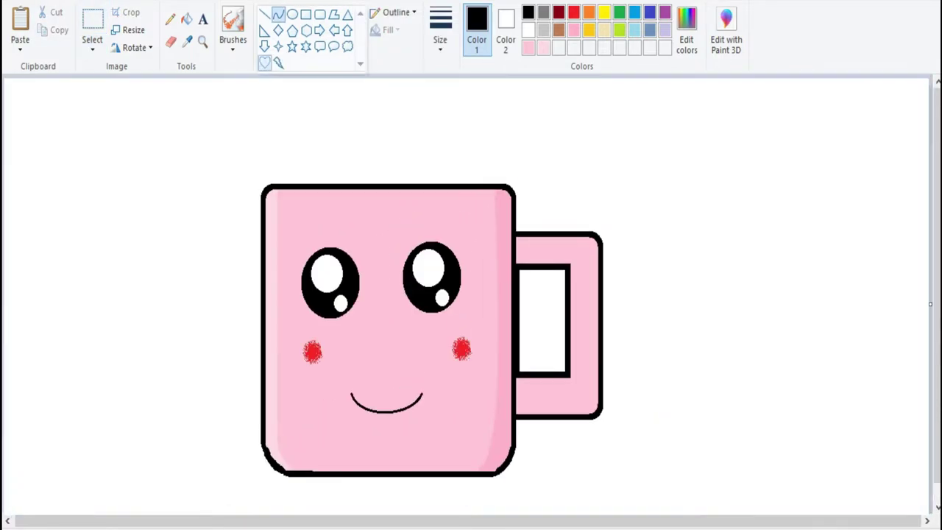
left_click(360, 30)
left_click(264, 46)
mouse_move(432, 125)
left_mouse_down()
mouse_move(474, 174)
mouse_move(442, 149)
mouse_move(446, 139)
mouse_move(433, 142)
mouse_move(464, 137)
mouse_move(491, 168)
left_mouse_up()
left_click(440, 29)
left_click(472, 173)
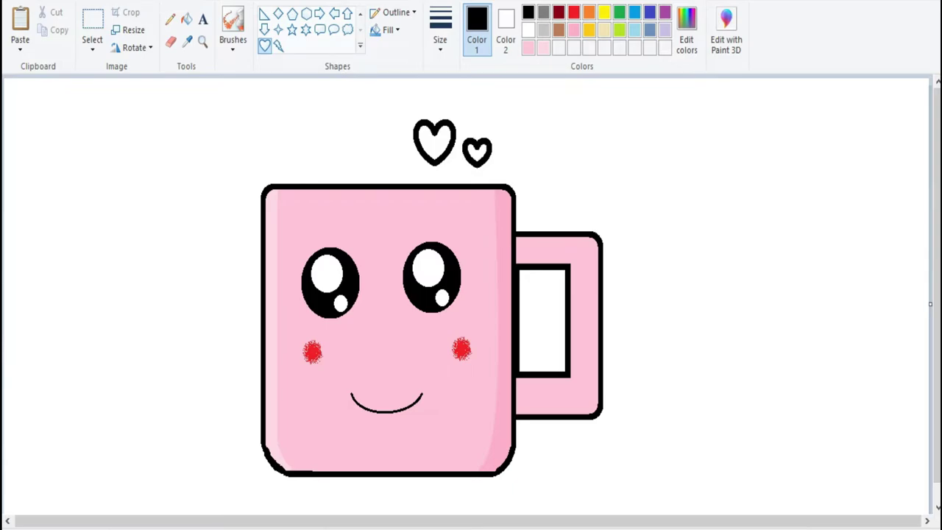
Step: Fill both hearts above the mug with red
left_click(187, 18)
left_click(574, 13)
left_click(434, 141)
left_click(477, 150)
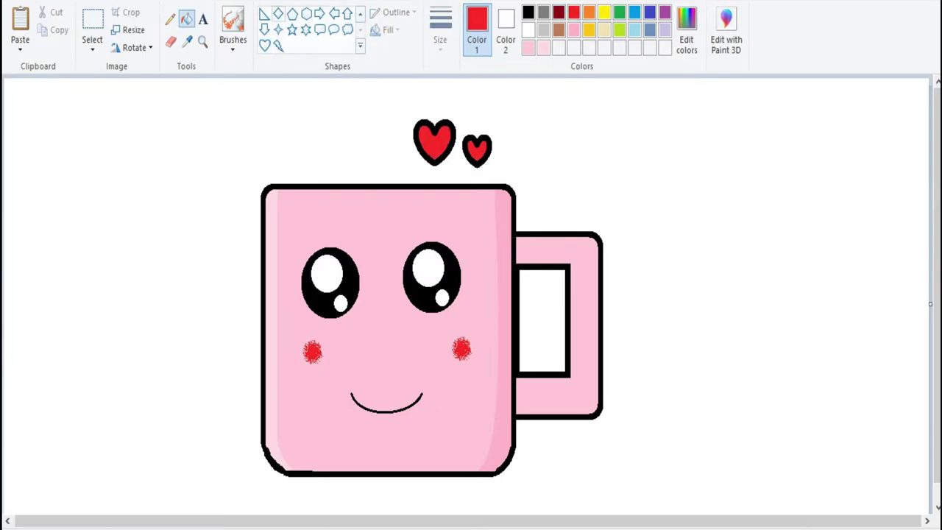
Step: Draw a black S-shaped steam line above the mug's left side with the Curve tool
left_click(527, 12)
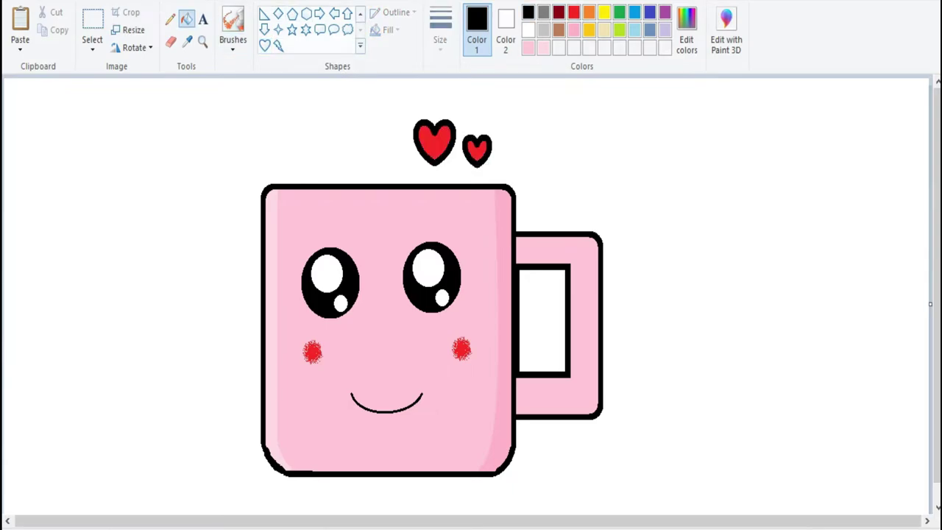
left_click(360, 14)
left_click(265, 14)
left_click(278, 13)
left_click(440, 30)
left_click(440, 79)
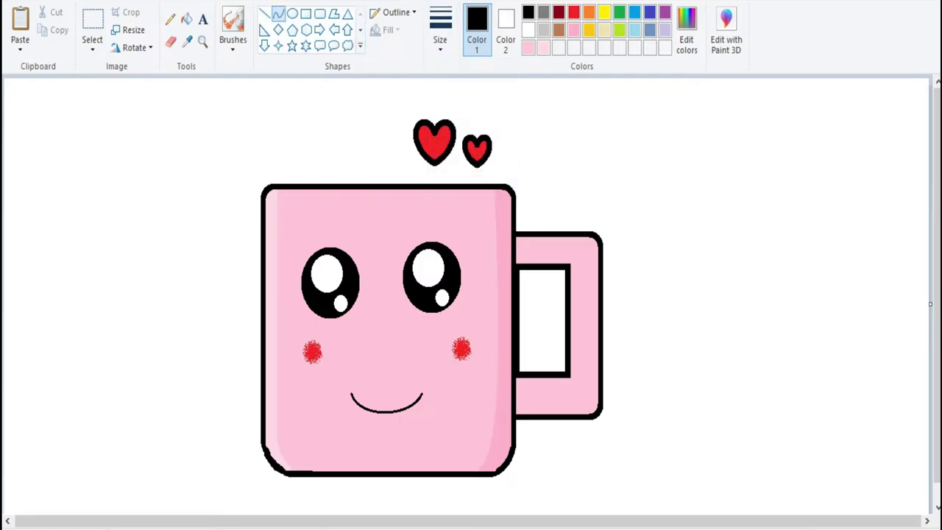
left_click_drag(306, 101, 305, 145)
left_click(440, 30)
left_click(440, 105)
left_click_drag(296, 105, 296, 163)
left_click_drag(297, 119, 324, 115)
left_click_drag(295, 148, 288, 148)
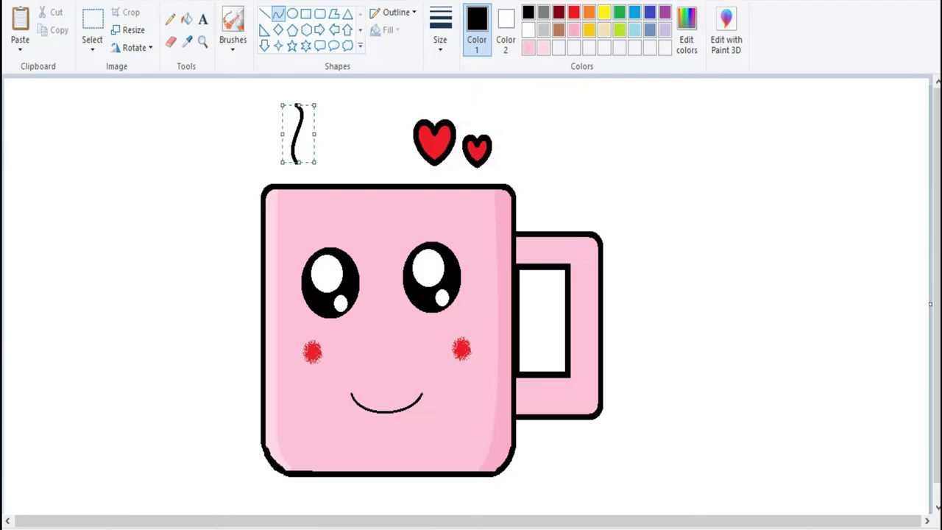
Step: Draw a shorter, thinner wavy steam line just right of the first one
left_click(440, 29)
left_click(471, 137)
left_click_drag(324, 136, 317, 154)
Step: Close the smile with a straight black line between its ends and fill the mouth white
left_click(264, 13)
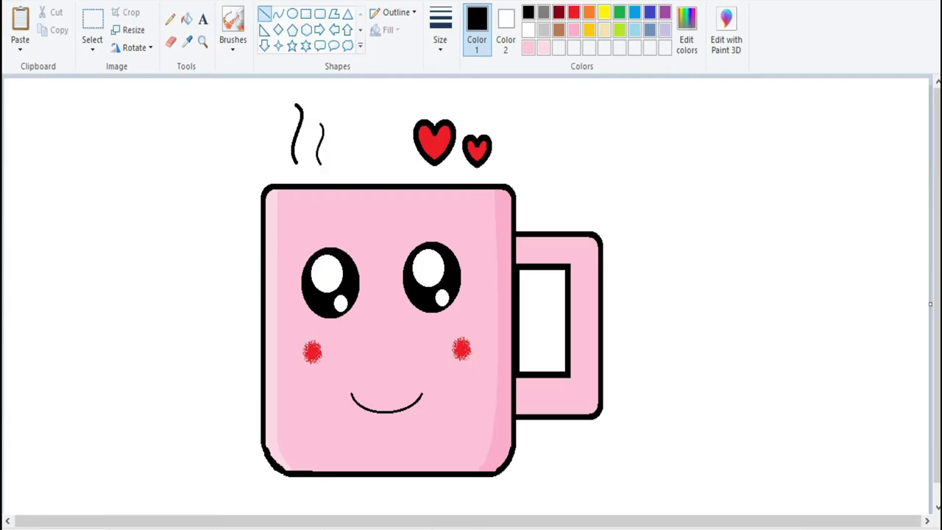
left_click_drag(352, 392, 423, 392)
left_click(528, 29)
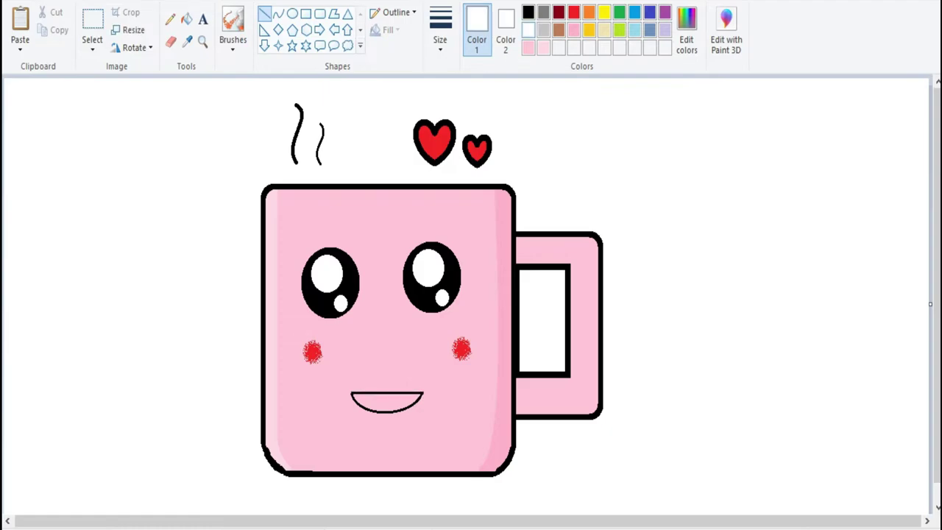
left_click(187, 19)
left_click(386, 402)
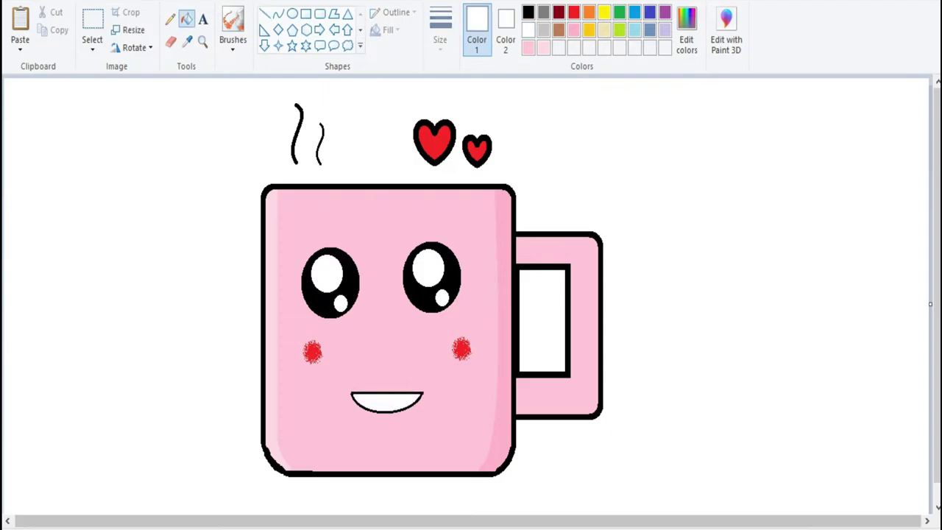
left_click(278, 13)
left_click(529, 12)
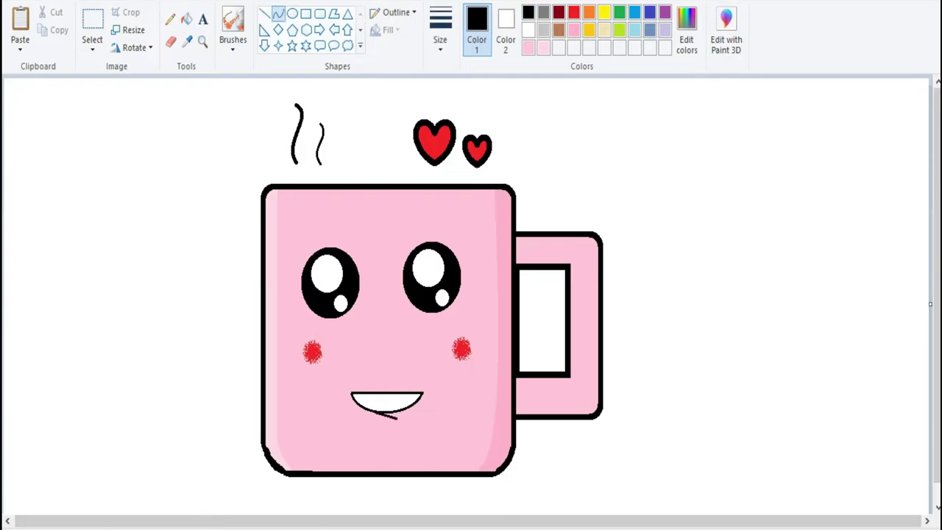
key("ctrl+z")
Step: Fill the mouth with the standard red
left_click(187, 19)
left_click(573, 13)
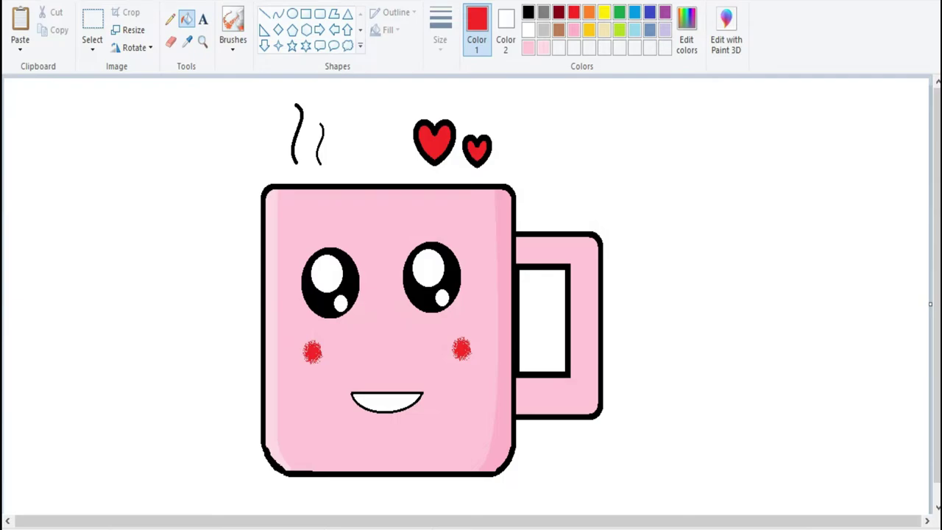
left_click(386, 401)
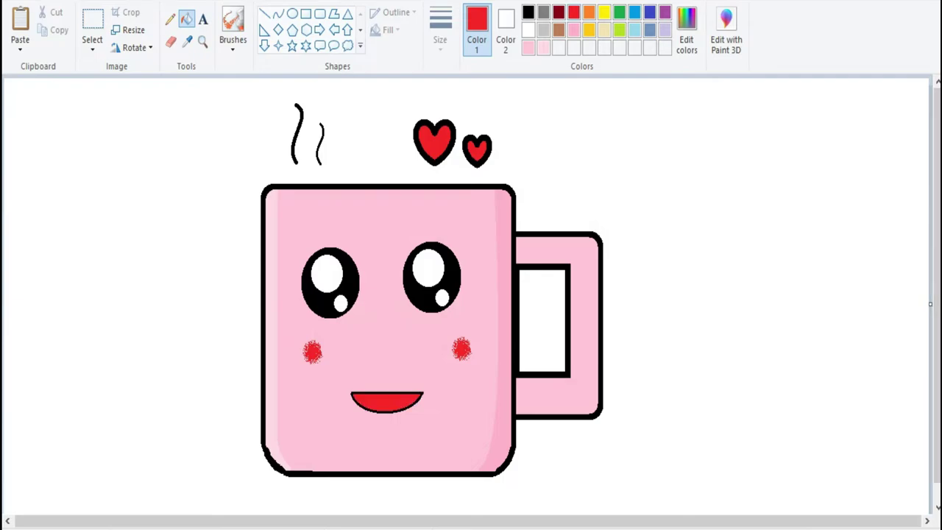
Step: Mix a darker red custom colour and fill the mouth with it
left_click(685, 29)
left_click(616, 252)
left_click(616, 240)
left_click(345, 371)
left_click(386, 401)
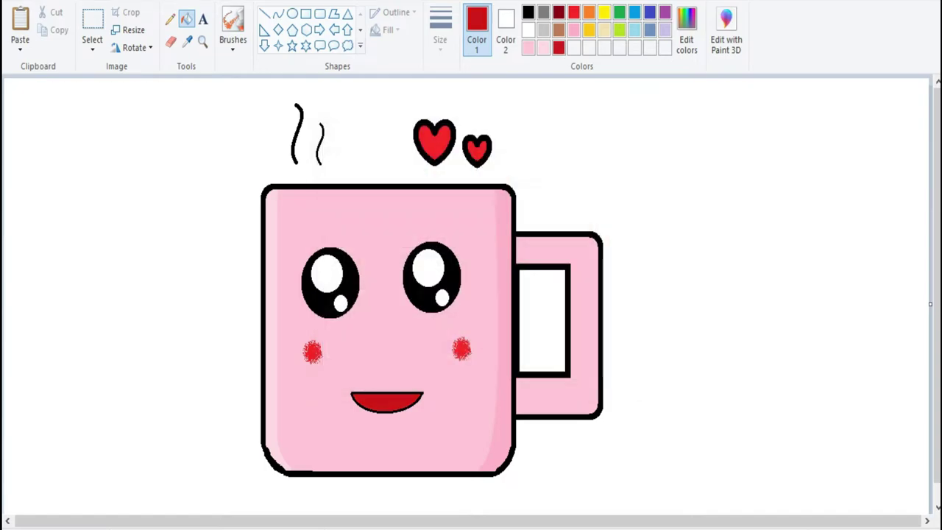
Step: Draw a small white curved highlight inside the handle's upper right corner
left_click(528, 30)
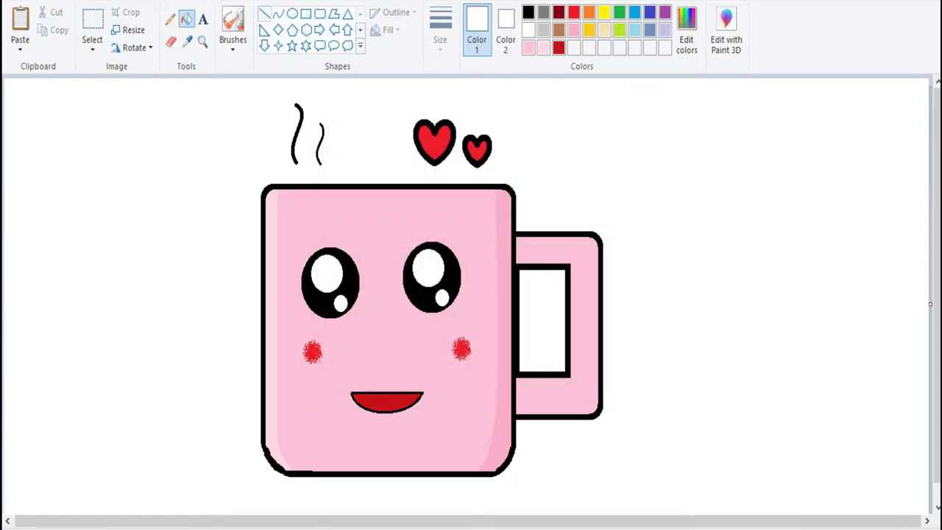
left_click(278, 13)
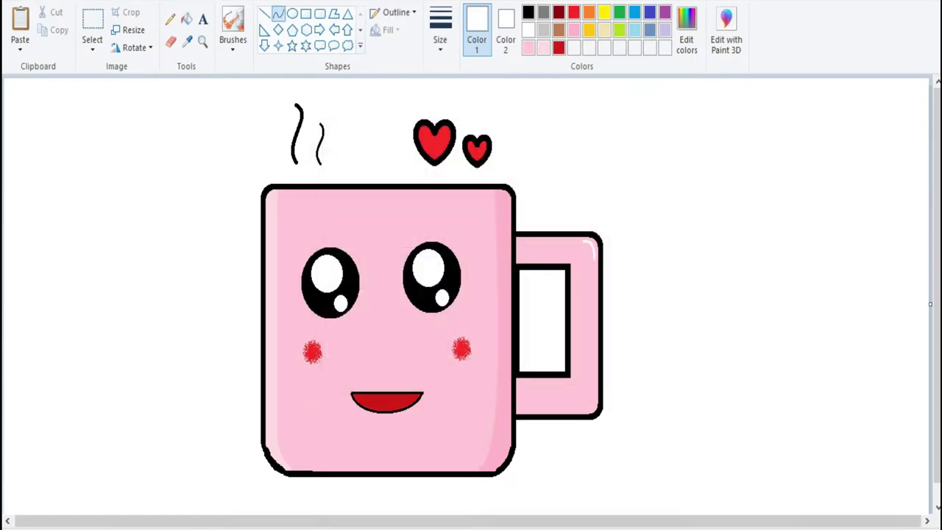
left_click_drag(593, 240, 591, 259)
left_click(586, 244)
Step: Fill the background around the mug with light blue
left_click(634, 30)
left_click(186, 18)
left_click(735, 294)
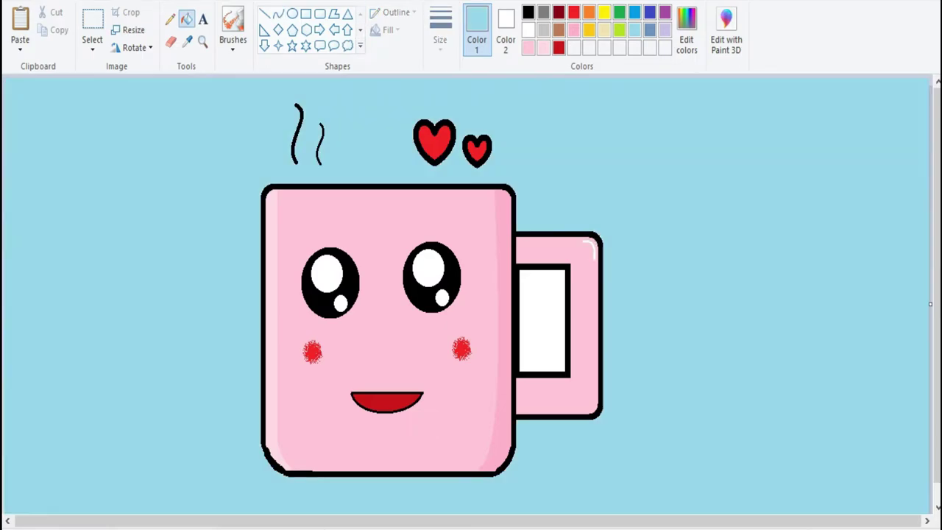
Step: Fill the handle opening with light blue and draw a wide darker blue ellipse outline around the mug's base
left_click(542, 321)
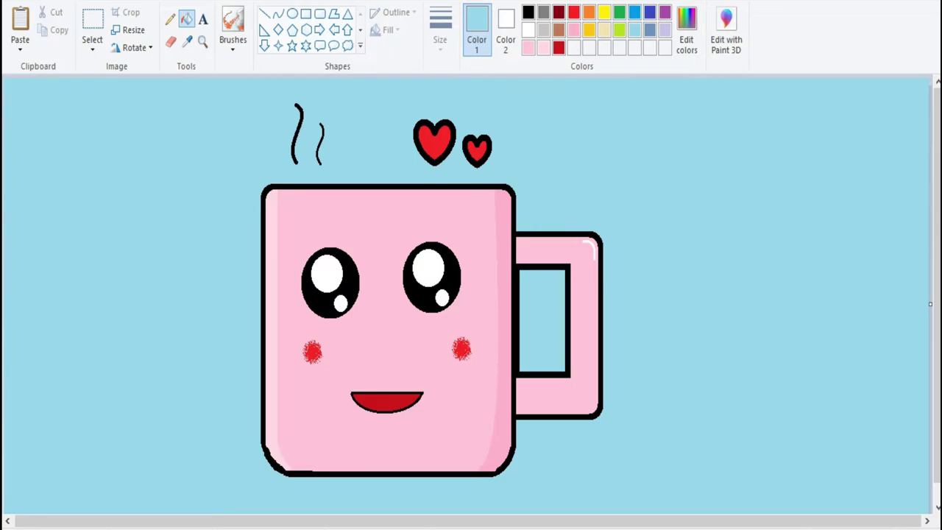
left_click(634, 12)
left_click(292, 13)
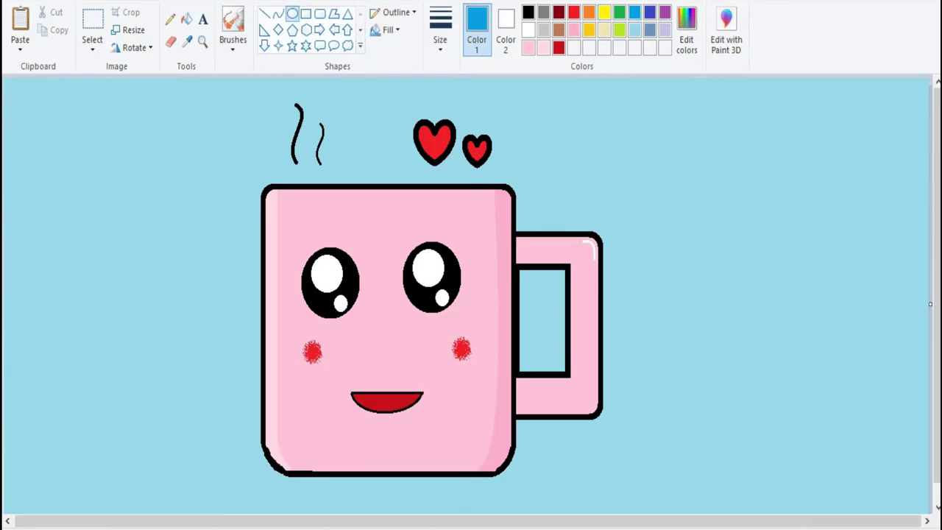
mouse_move(253, 505)
left_mouse_down()
mouse_move(523, 409)
mouse_move(518, 398)
left_mouse_up()
Step: Erase the blue ellipse line crossing the mug's lower left body, using the matching pink as the eraser colour
scroll(253, 487, "up", 1)
left_click(171, 42)
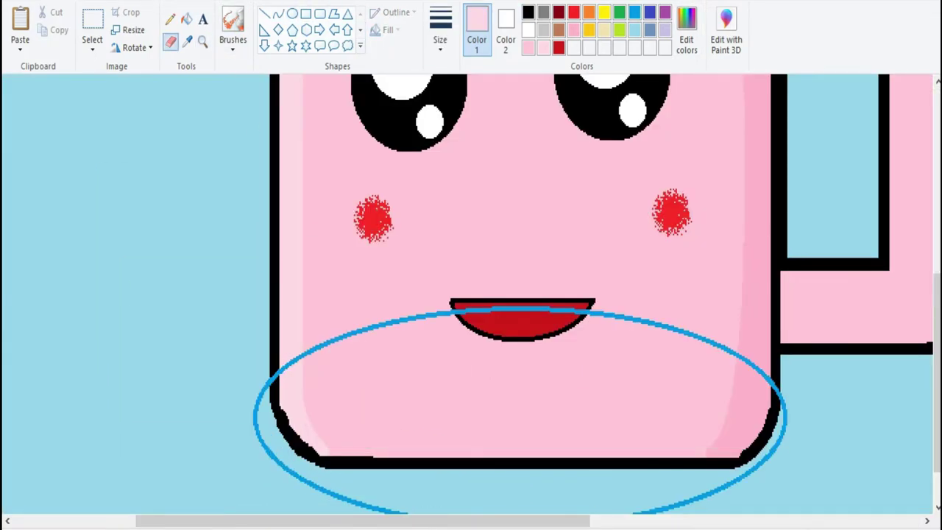
left_click(506, 30)
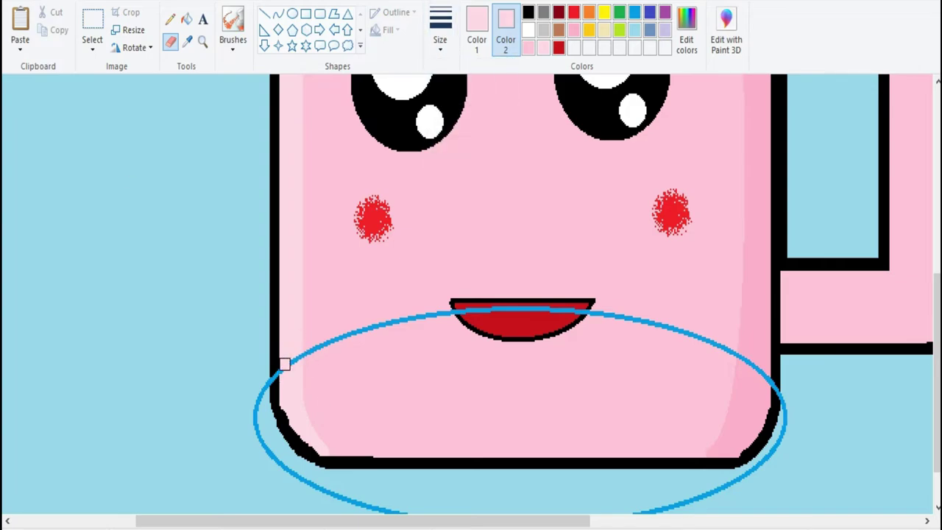
mouse_move(296, 354)
left_mouse_down()
mouse_move(403, 324)
mouse_move(439, 322)
left_mouse_up()
Step: Try to patch the mouth's left corner outline with a black curve
left_click(277, 13)
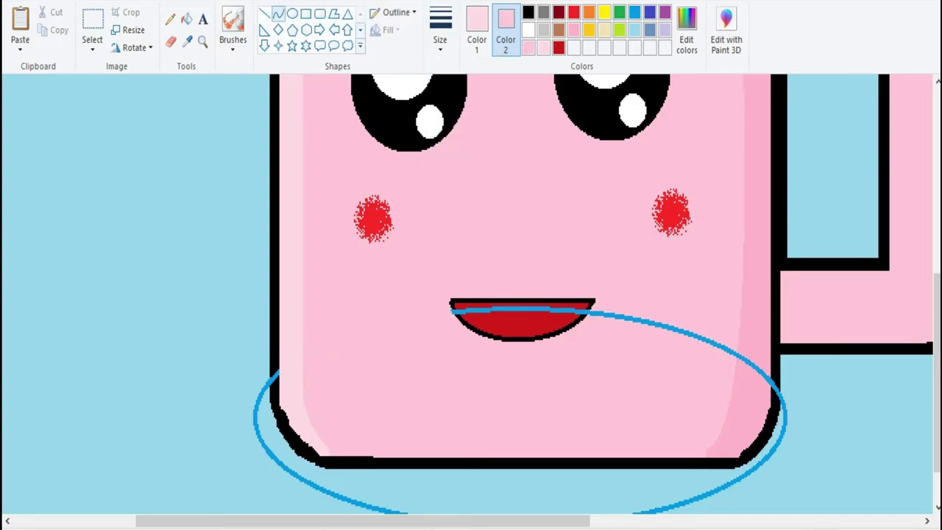
left_click(440, 30)
left_click(471, 76)
left_click(476, 30)
left_click(528, 13)
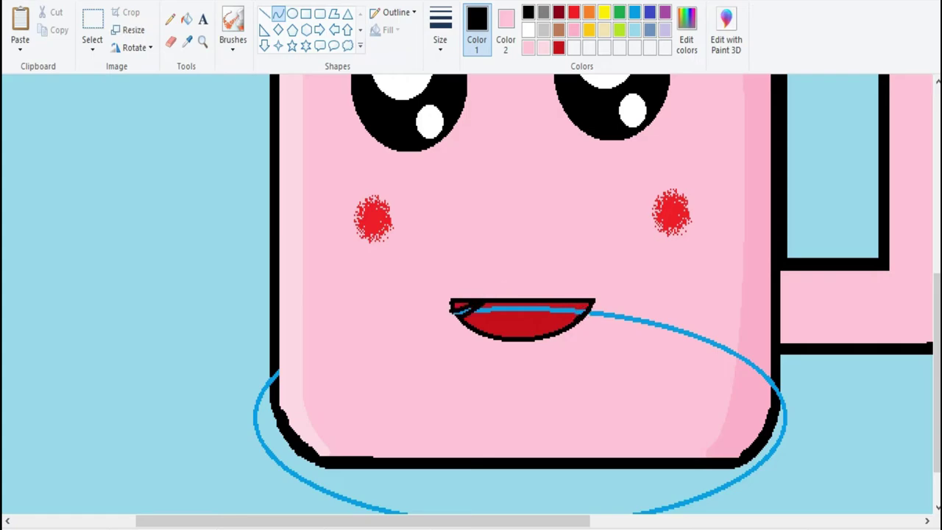
Step: Erase the ellipse line from the mug's lower right body and recolour its stretch inside the mouth dark red
left_click_drag(599, 316, 744, 362)
left_click(505, 33)
left_click(559, 47)
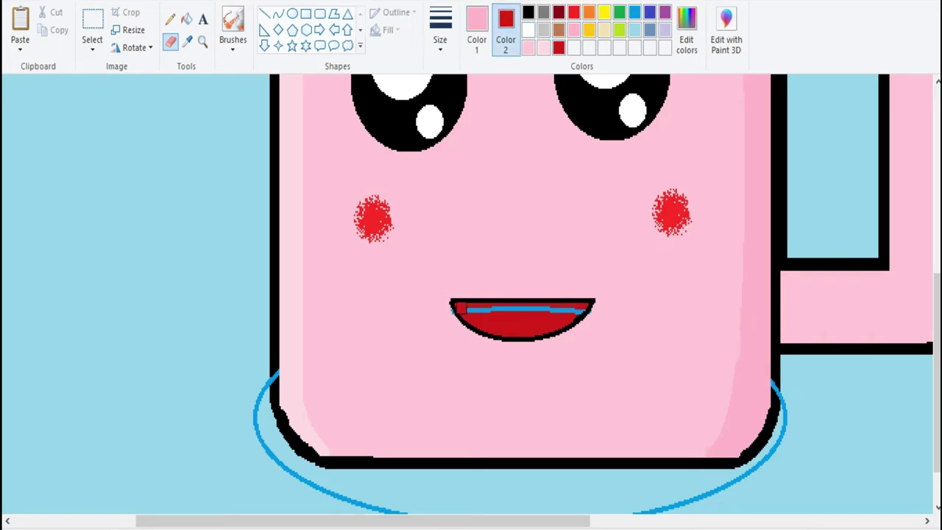
left_click(186, 19)
right_click(515, 310)
left_click(477, 33)
left_click(559, 48)
left_click(563, 308)
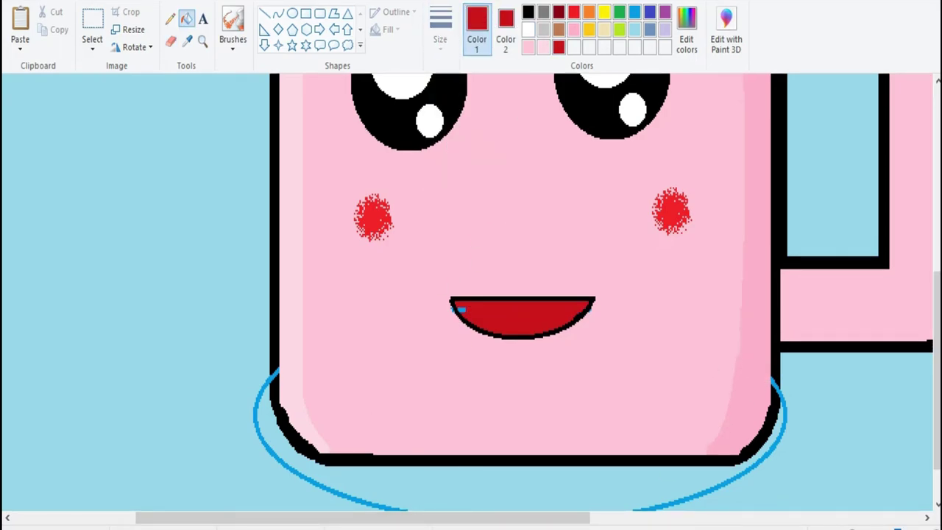
Step: Redraw the mug's lower side outlines and the mouth's left corner with black lines
left_click(264, 13)
left_click(527, 12)
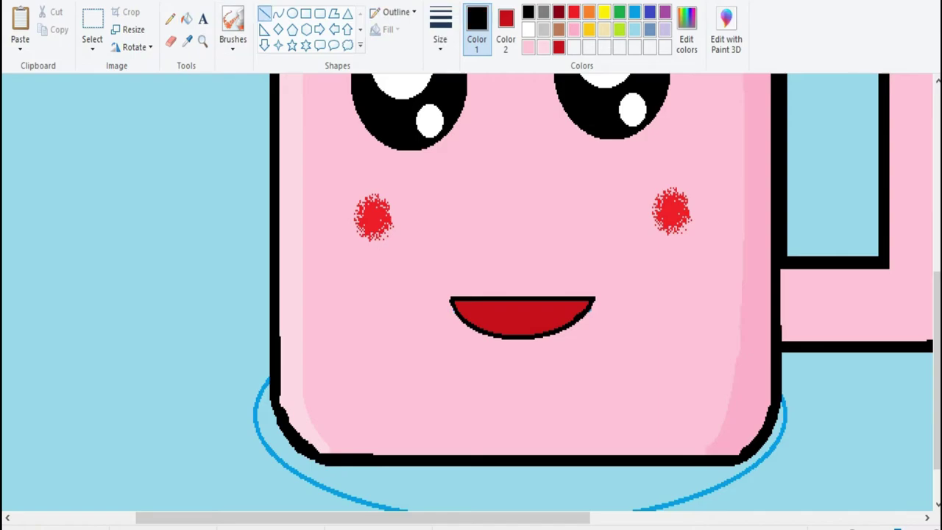
Step: Reset the secondary colour to white and fill the ellipse beneath the mug with the darker blue as a shadow
left_click(505, 33)
left_click(528, 28)
left_click(477, 33)
left_click(634, 12)
left_click(186, 19)
left_click(515, 486)
scroll(515, 486, "down", 2)
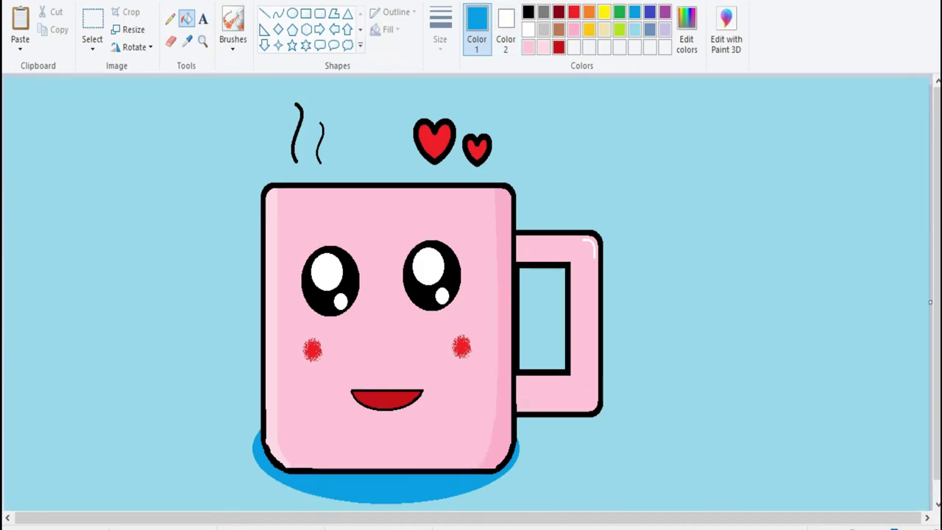
Step: Add the red text "CUP" on the background to the right of the mug's handle
left_click(574, 12)
left_click(203, 20)
left_click(675, 242)
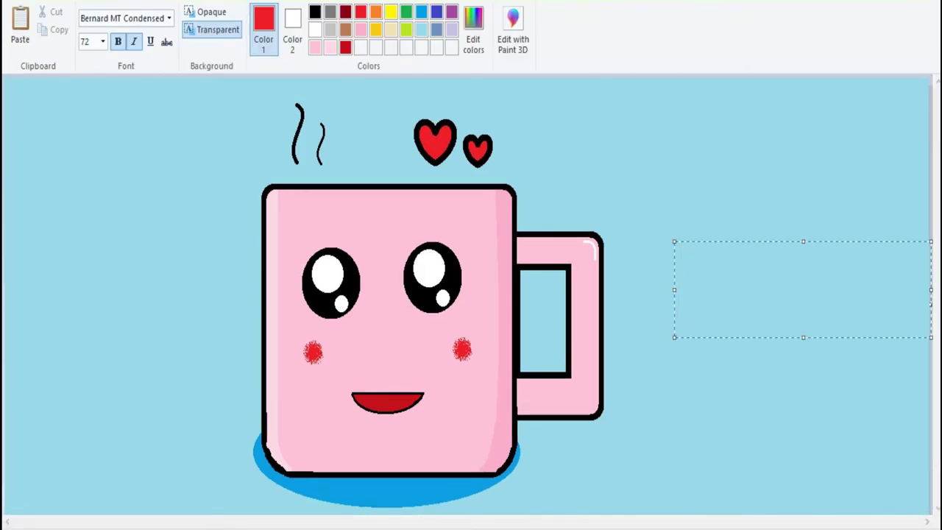
type("CUP")
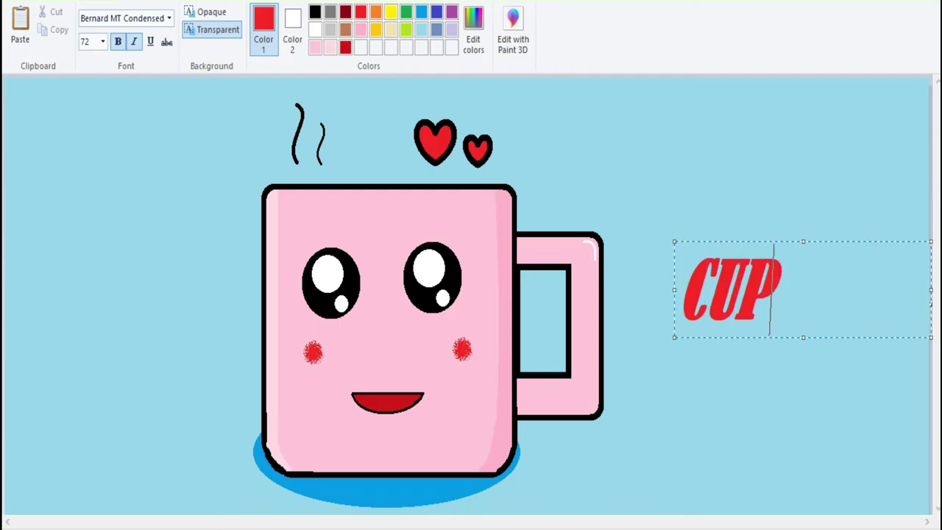
Step: Shrink the text box around "CUP", move it slightly right and down, and finish the text
left_click_drag(930, 289, 919, 346)
key("ctrl+z")
key("ctrl+y")
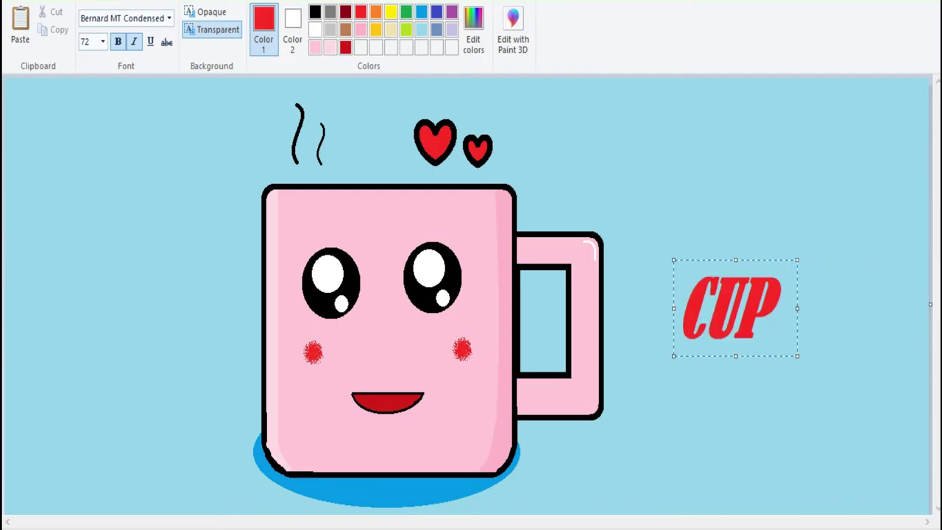
left_click_drag(736, 259, 772, 270)
key("Escape")
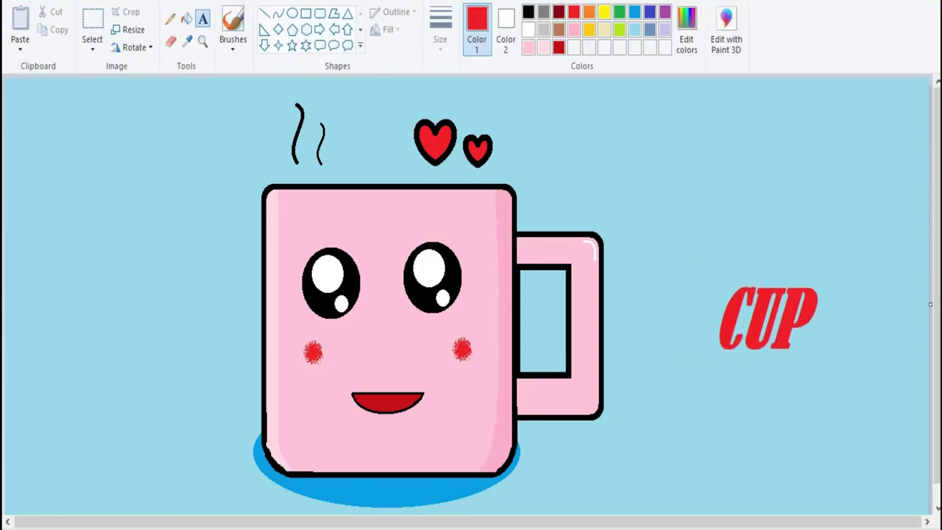